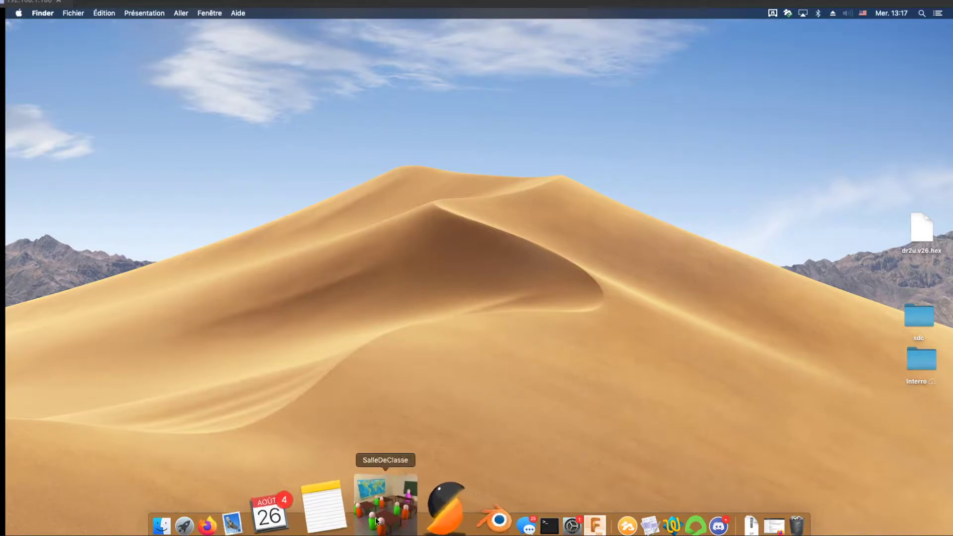
Launch the SalleDeClasse application, reposition its window to view the seating plan, and close it
{"action": "left_click", "coordinate": [383, 507]}
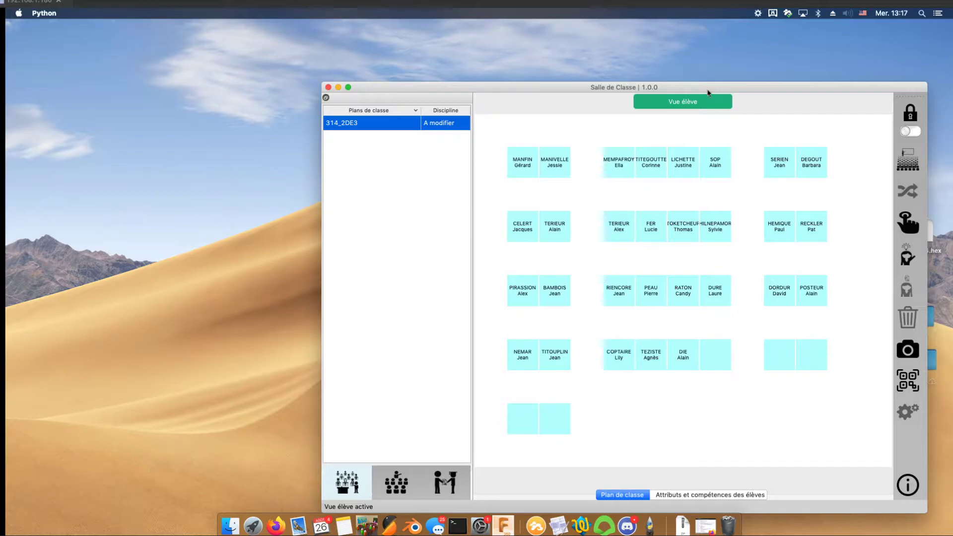
{"action": "left_click_drag", "start_coordinate": [707, 88], "coordinate": [609, 60]}
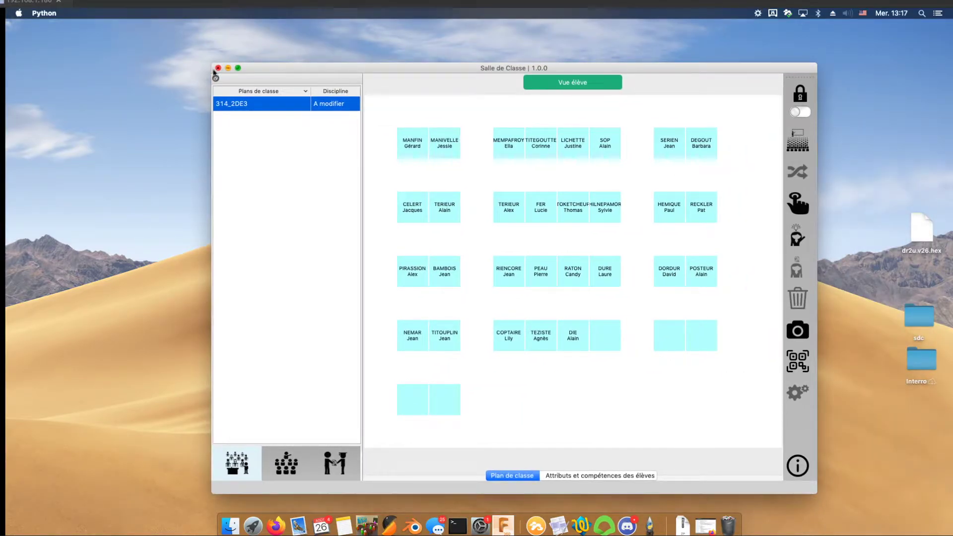
{"action": "left_click", "coordinate": [217, 68]}
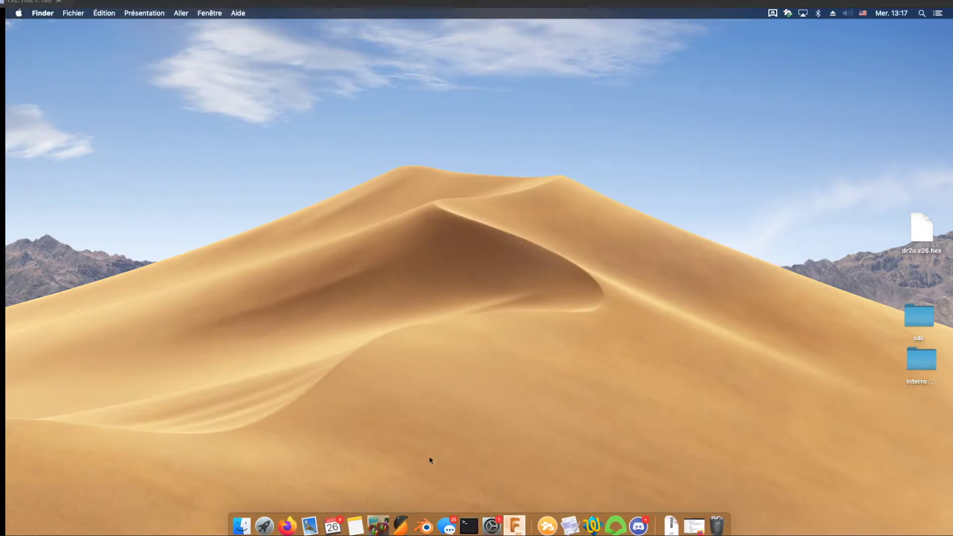
In Terminal, go to /Applications/SalleDeClasse-1.0.0-2, launch the program with python3 sdc.py, and close its window
{"action": "left_click", "coordinate": [468, 521]}
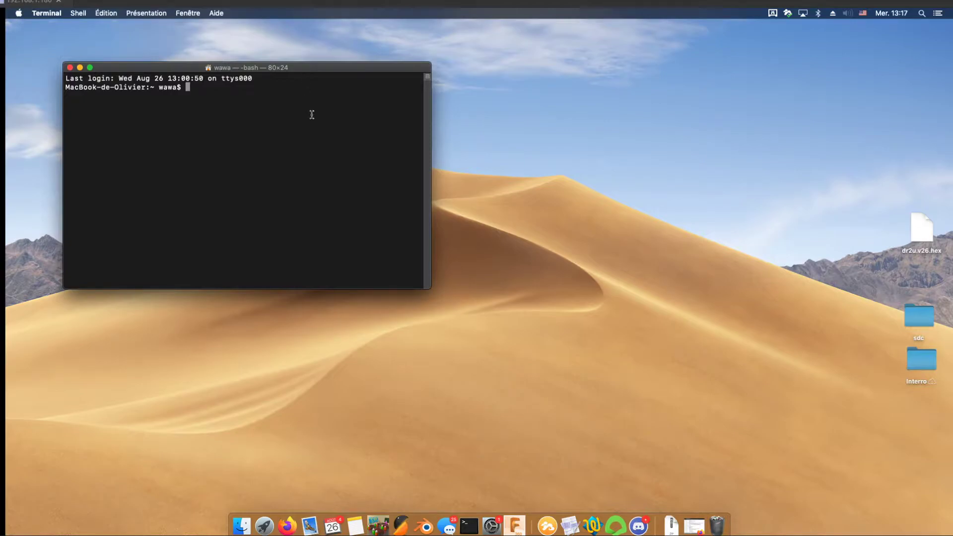
{"action": "type", "text": "cd /Applications/SalleDeClasse-1.0.0-2"}
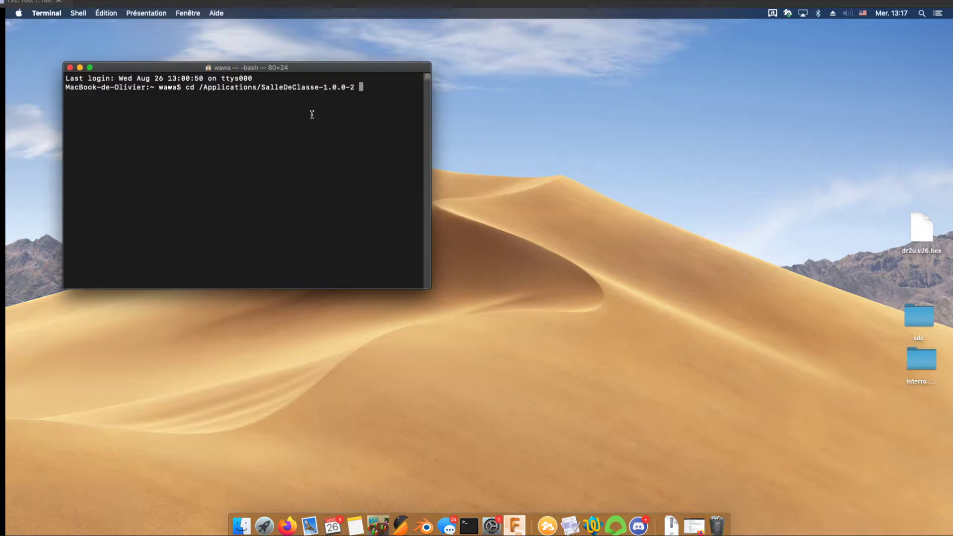
{"action": "key", "text": "Return"}
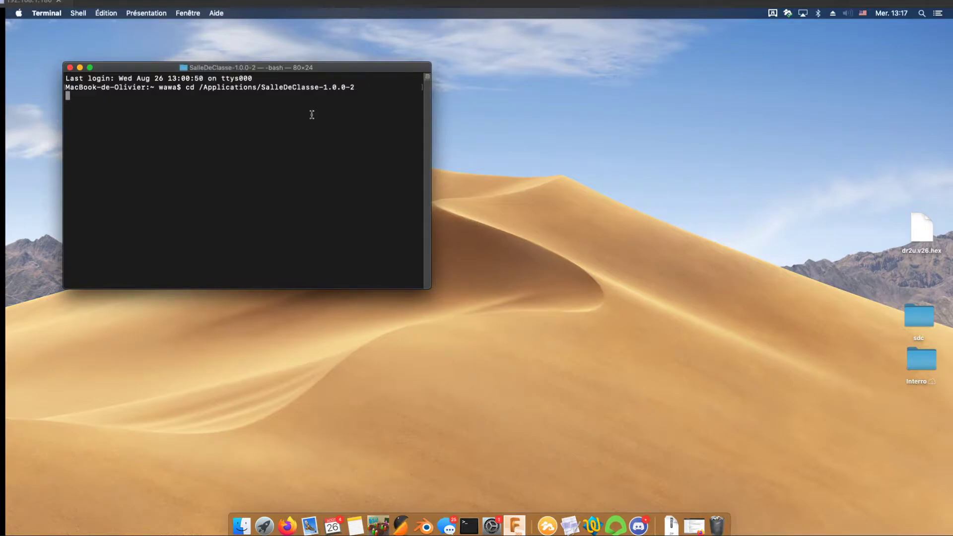
{"action": "type", "text": "python3 sdc."}
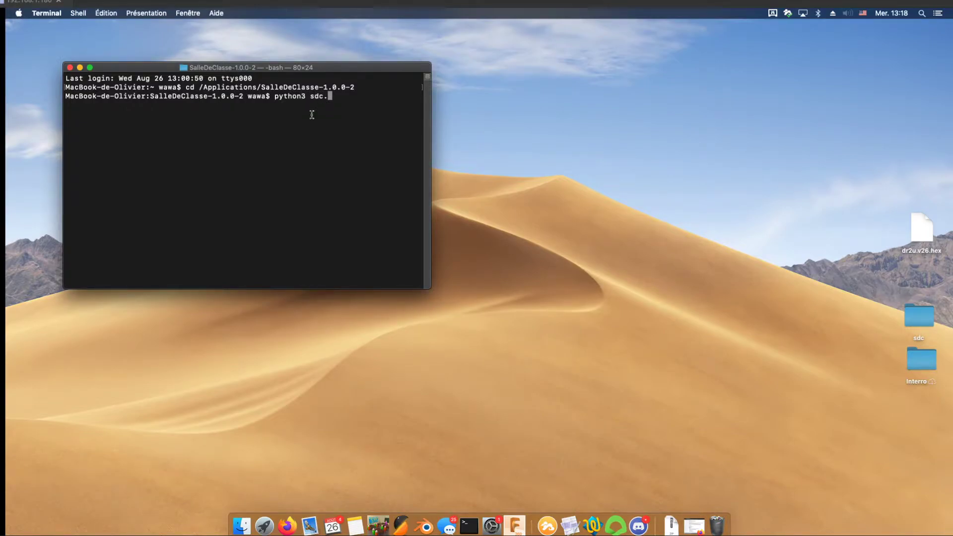
{"action": "type", "text": "py"}
{"action": "key", "text": "Return"}
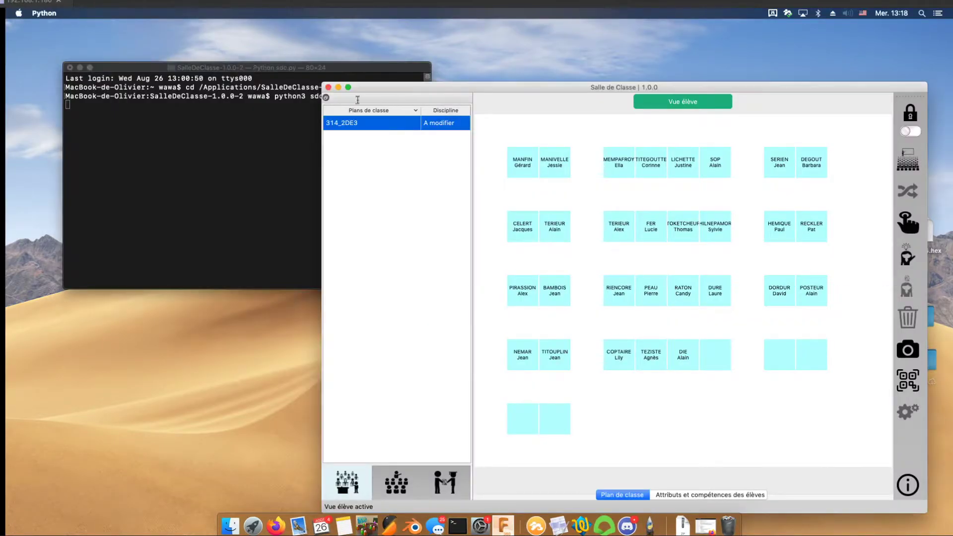
{"action": "left_click", "coordinate": [328, 86]}
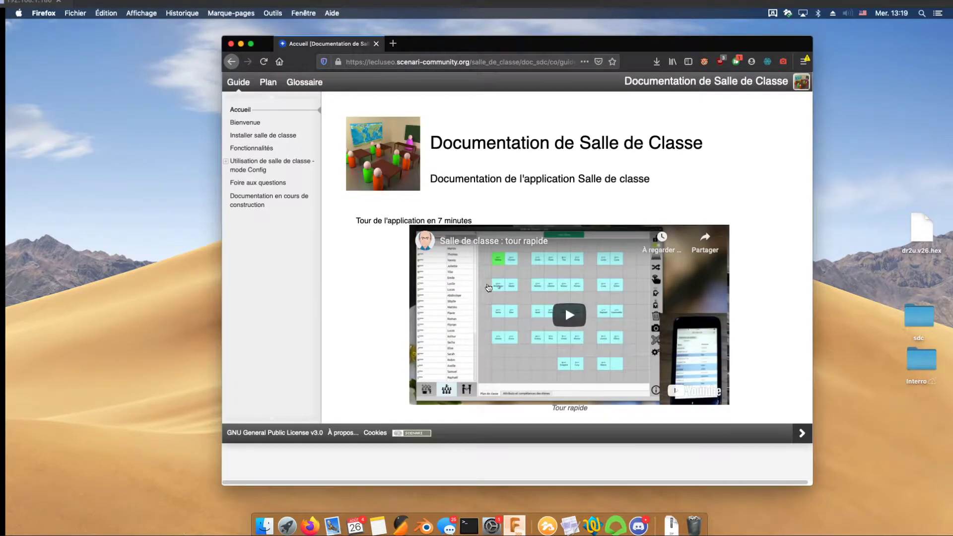
In the Salle de Classe documentation in Firefox, open the "Installation manuelle" page from the "Installer salle de classe" section
{"action": "left_click", "coordinate": [272, 137]}
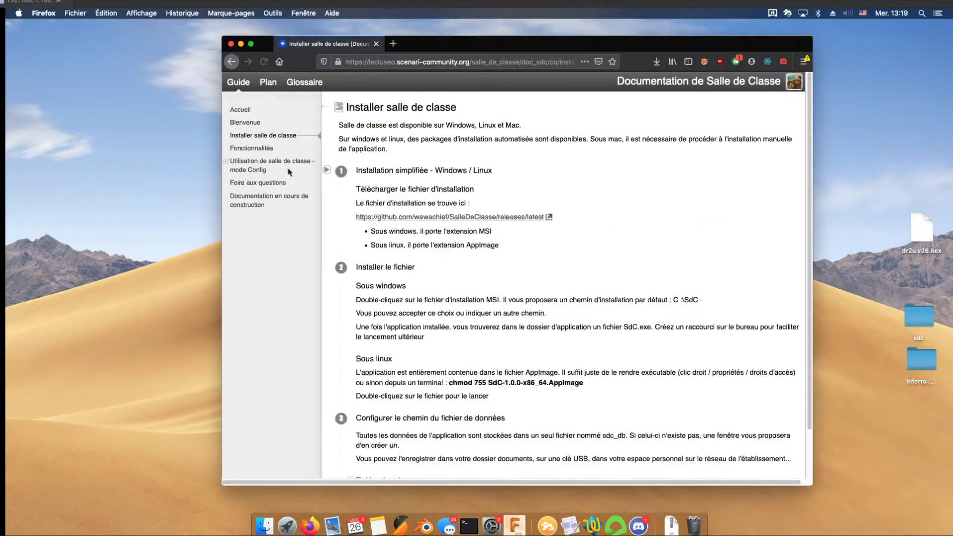
{"action": "scroll", "coordinate": [358, 347], "scroll_direction": "down", "scroll_amount": 3}
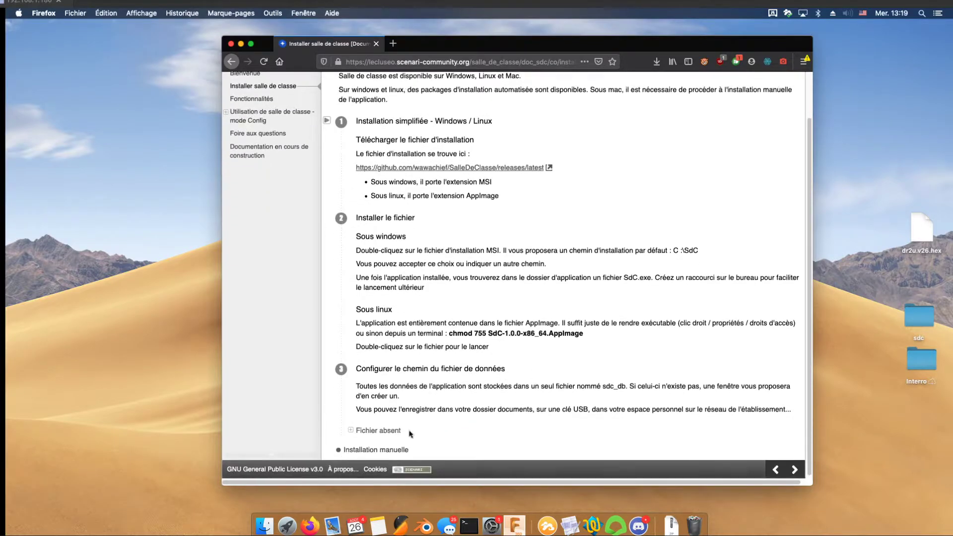
{"action": "left_click", "coordinate": [375, 446]}
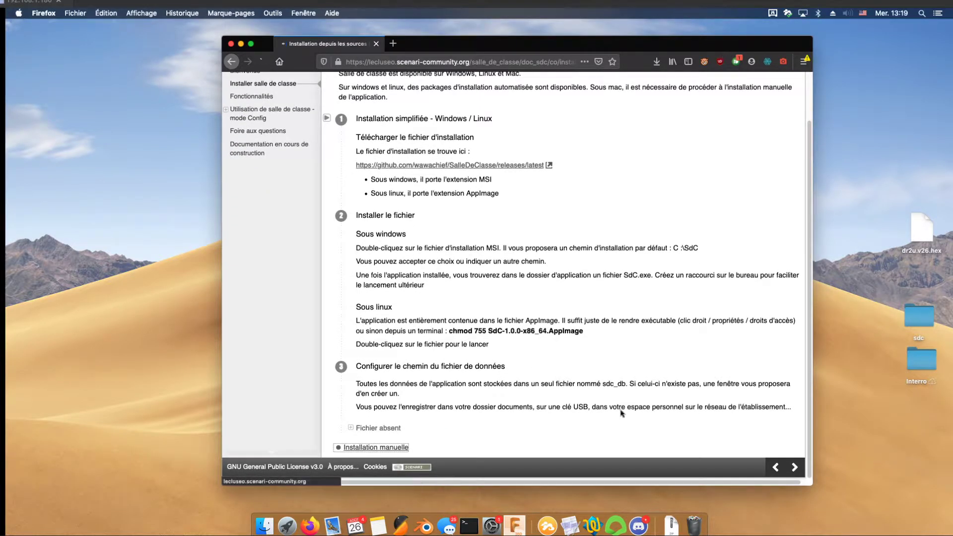
{"action": "scroll", "coordinate": [730, 318], "scroll_direction": "down", "scroll_amount": 5}
{"action": "scroll", "coordinate": [729, 323], "scroll_direction": "down", "scroll_amount": 2}
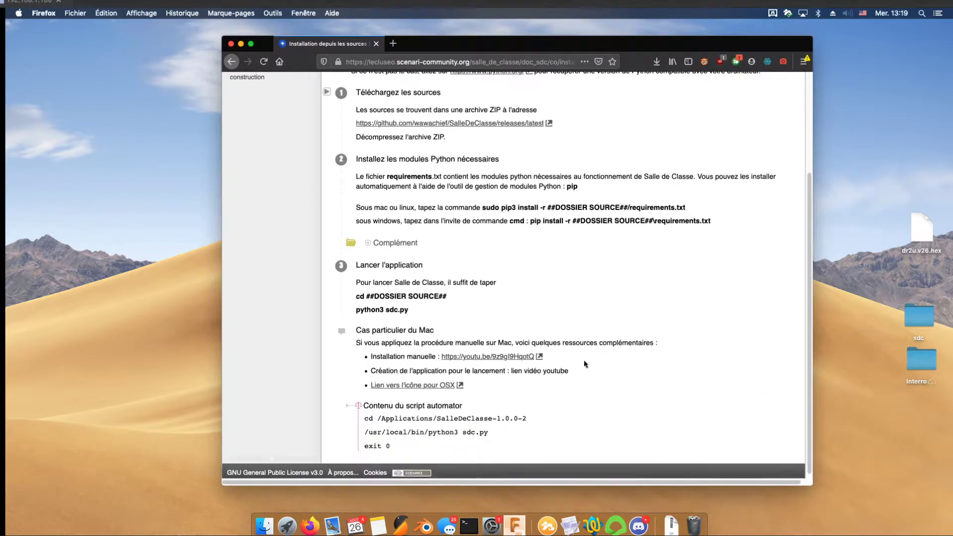
Examine the "Cas particulier du Mac" section and the Automator script contents, and move the browser window aside
{"action": "left_click_drag", "start_coordinate": [357, 324], "coordinate": [417, 325]}
{"action": "left_click", "coordinate": [417, 325]}
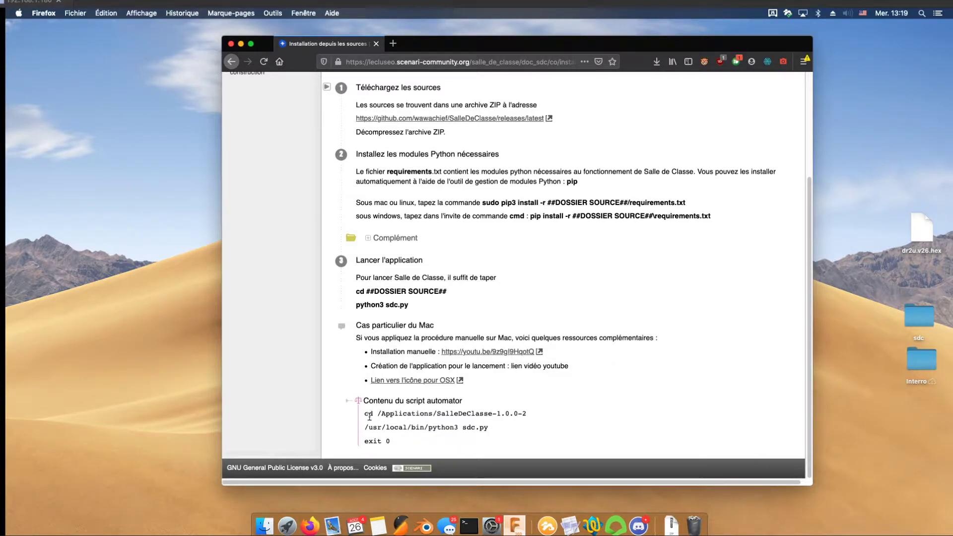
{"action": "left_click_drag", "start_coordinate": [363, 412], "coordinate": [390, 440]}
{"action": "double_click", "coordinate": [390, 441]}
{"action": "left_click_drag", "start_coordinate": [634, 45], "coordinate": [773, 37]}
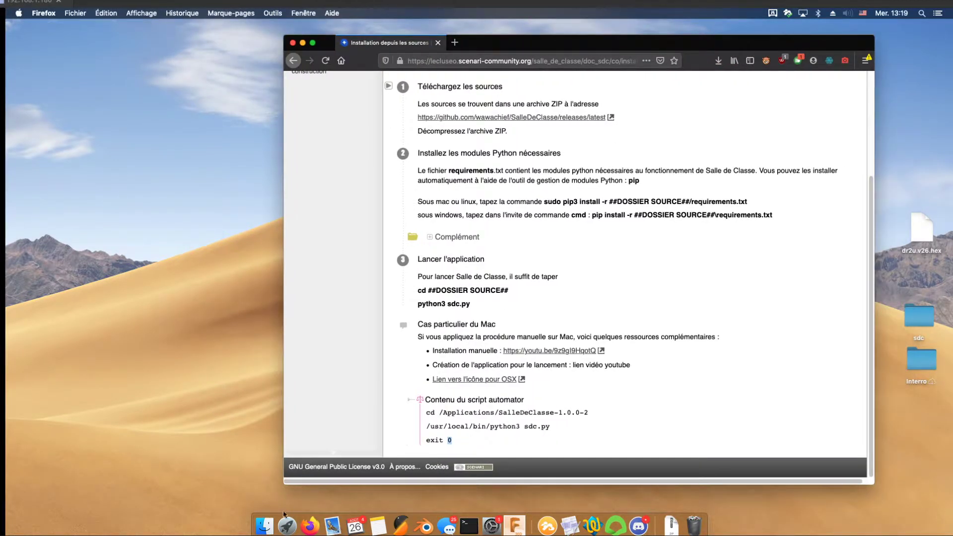
Launch Automator from the Applications folder in Finder
{"action": "left_click", "coordinate": [266, 519]}
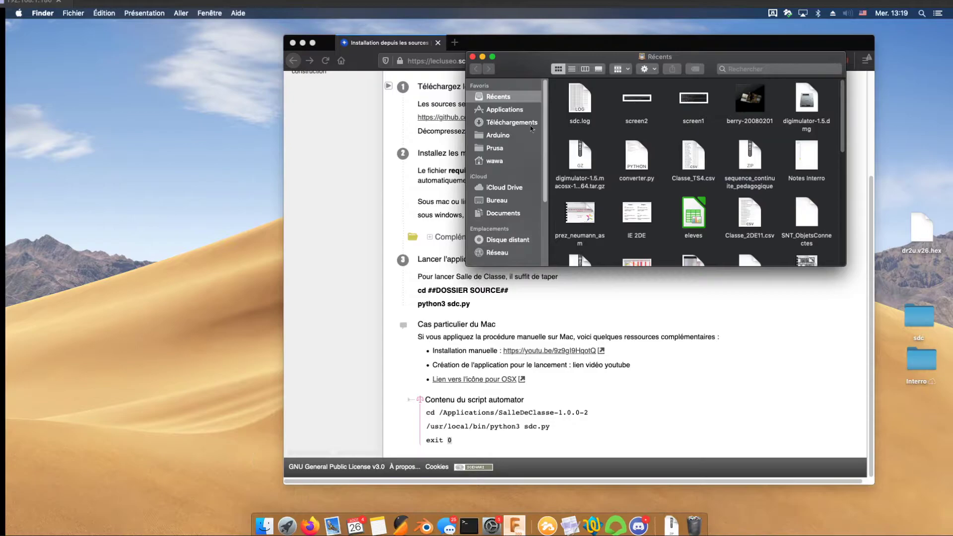
{"action": "left_click_drag", "start_coordinate": [548, 61], "coordinate": [215, 81]}
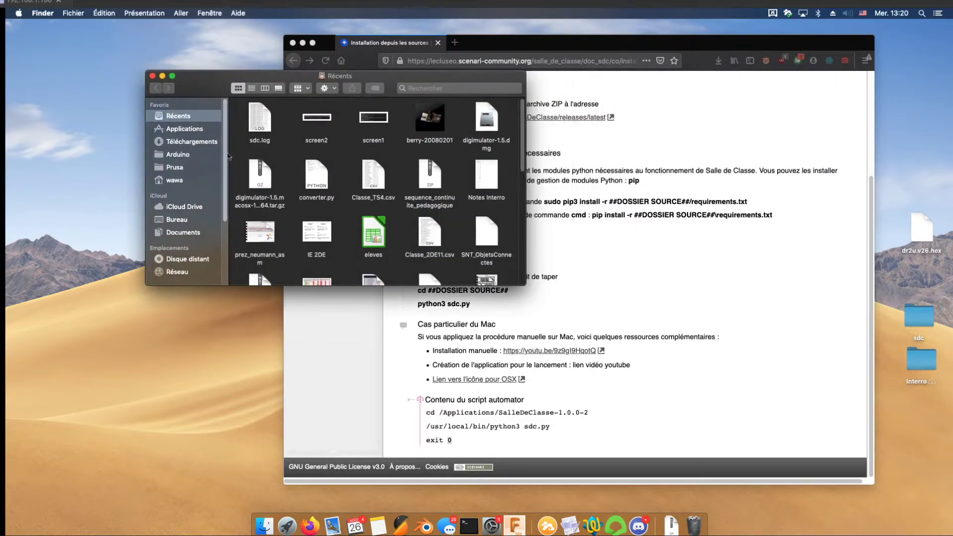
{"action": "left_click", "coordinate": [172, 130]}
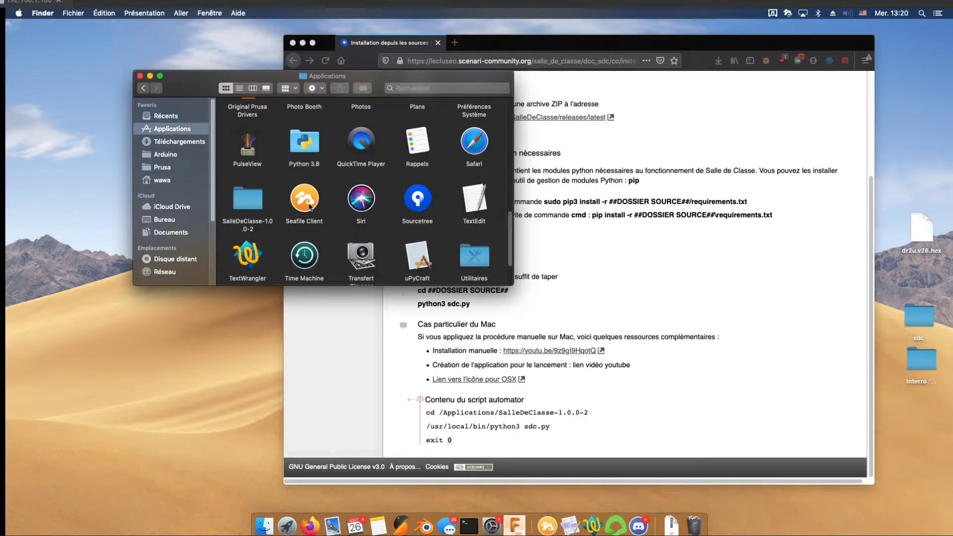
{"action": "scroll", "coordinate": [363, 206], "scroll_direction": "up", "scroll_amount": 6}
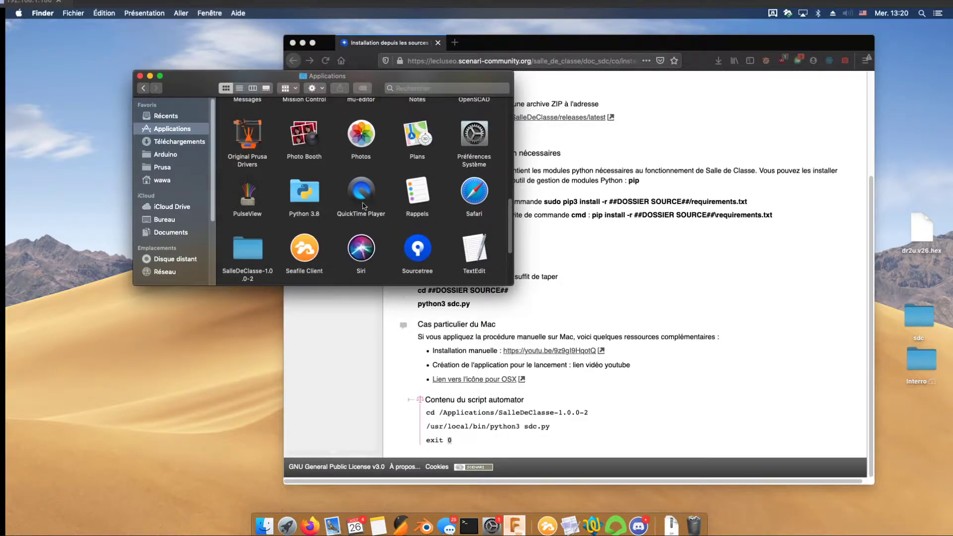
{"action": "scroll", "coordinate": [364, 206], "scroll_direction": "up", "scroll_amount": 5}
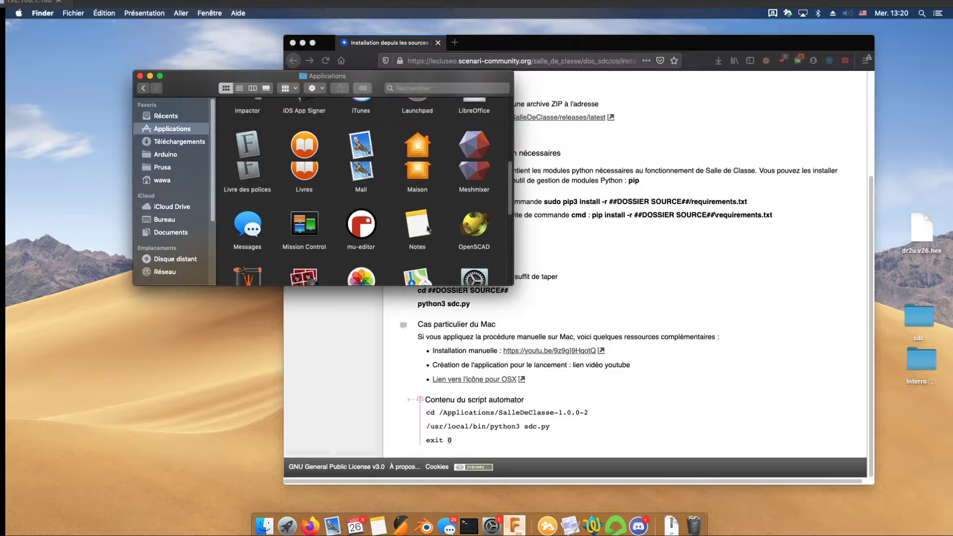
{"action": "scroll", "coordinate": [445, 195], "scroll_direction": "up", "scroll_amount": 5}
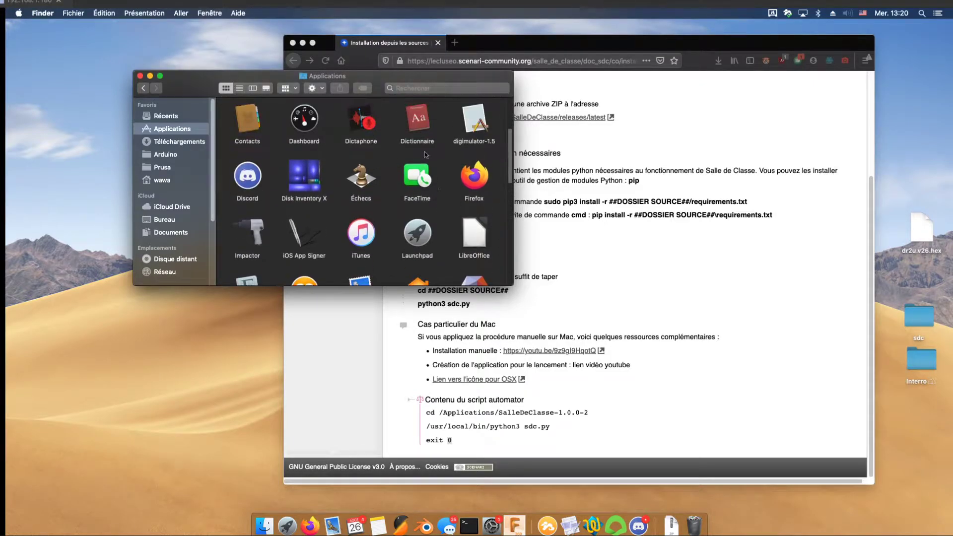
{"action": "scroll", "coordinate": [431, 141], "scroll_direction": "up", "scroll_amount": 2}
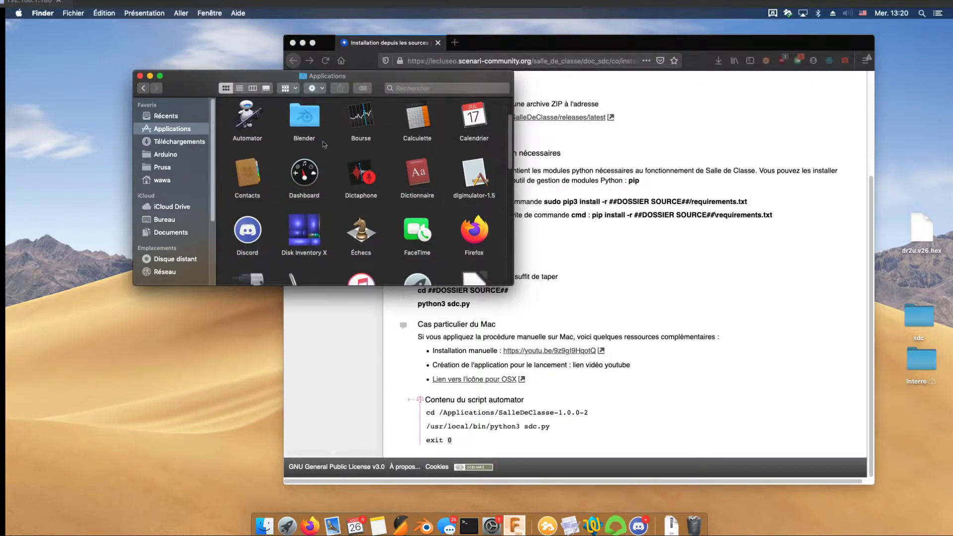
{"action": "double_click", "coordinate": [247, 116]}
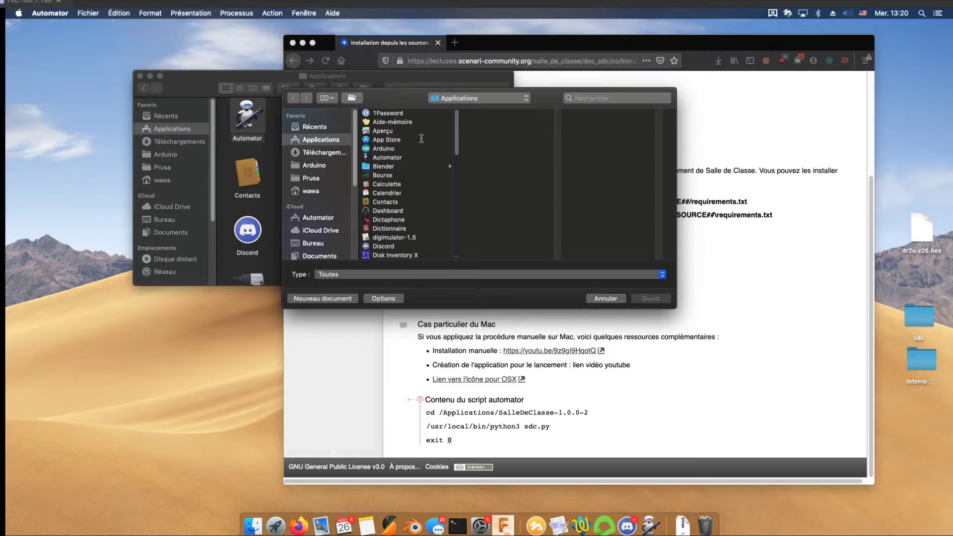
Create a new Automator document of type Application
{"action": "left_click", "coordinate": [322, 298]}
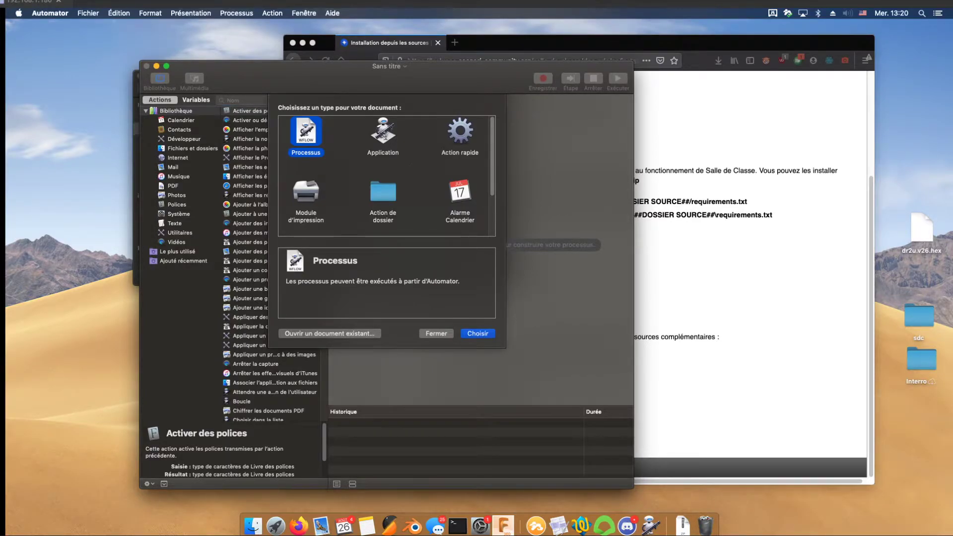
{"action": "left_click", "coordinate": [389, 149]}
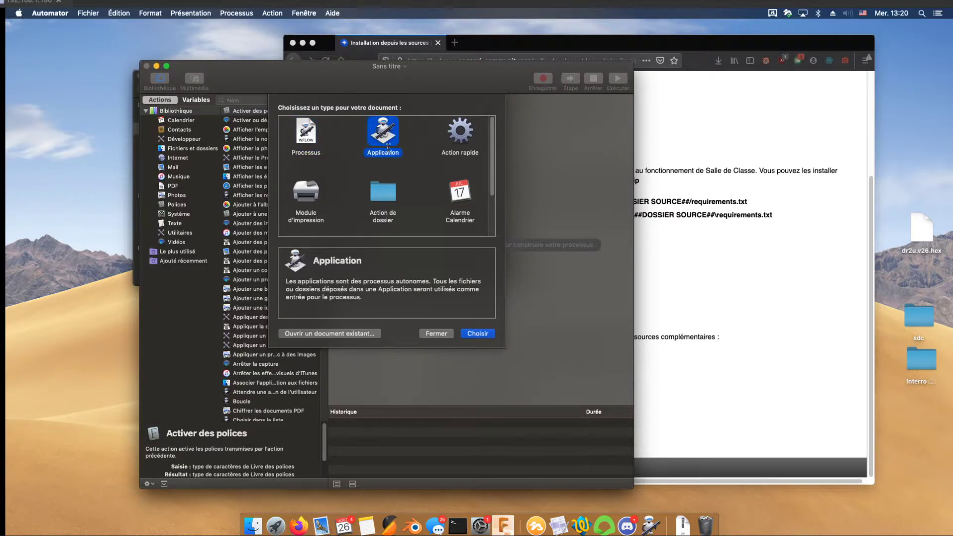
{"action": "left_click", "coordinate": [478, 333]}
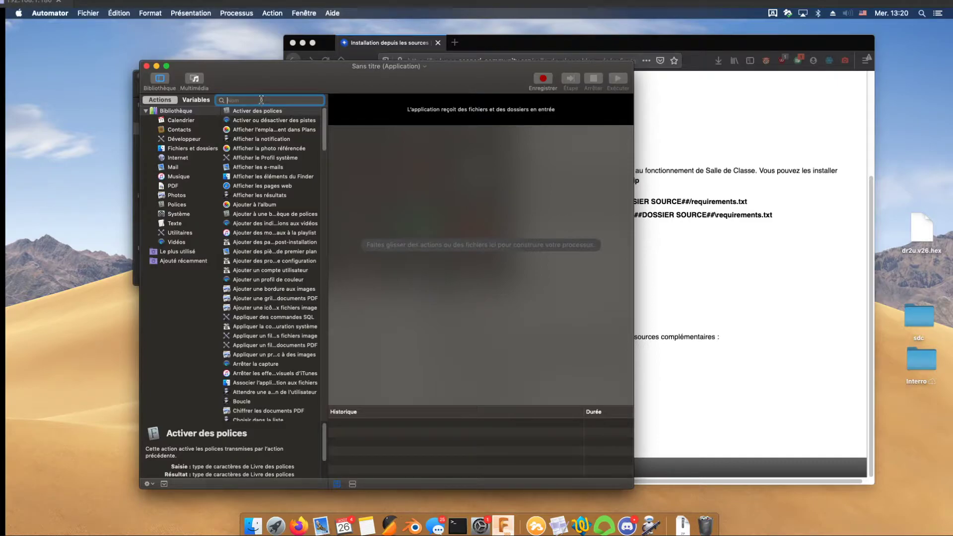
Search the action library for "shell" and add the "Exécuter un script Shell" action to the workflow
{"action": "type", "text": "sh"}
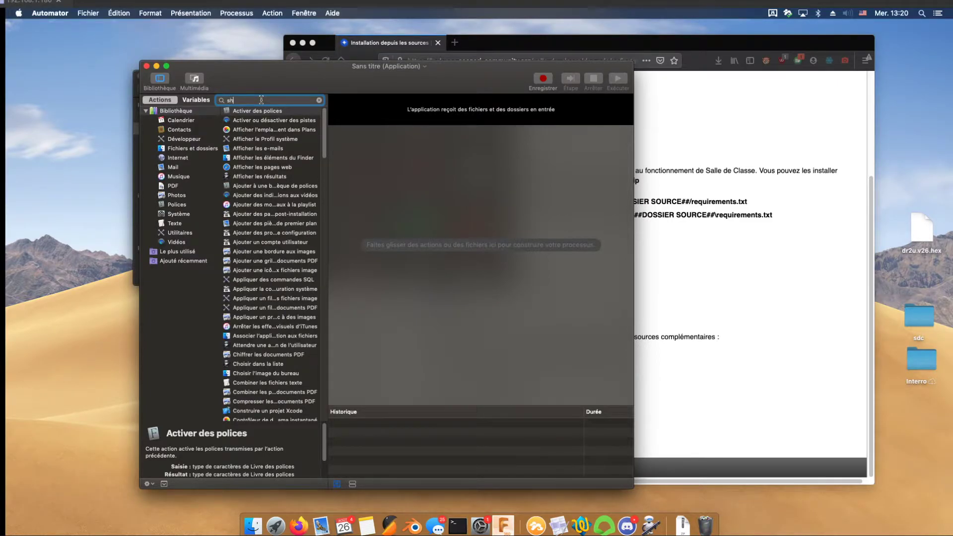
{"action": "type", "text": "ell"}
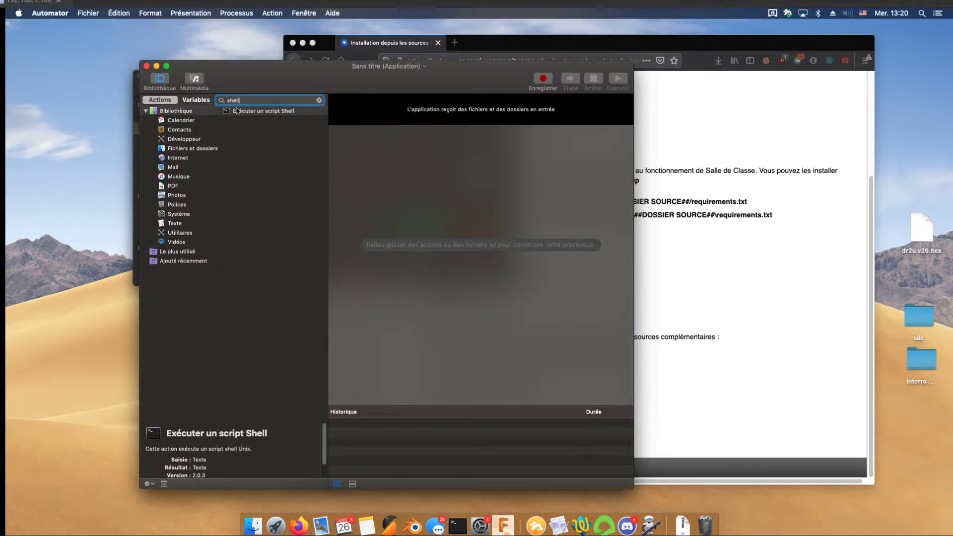
{"action": "left_click_drag", "start_coordinate": [240, 113], "coordinate": [460, 247]}
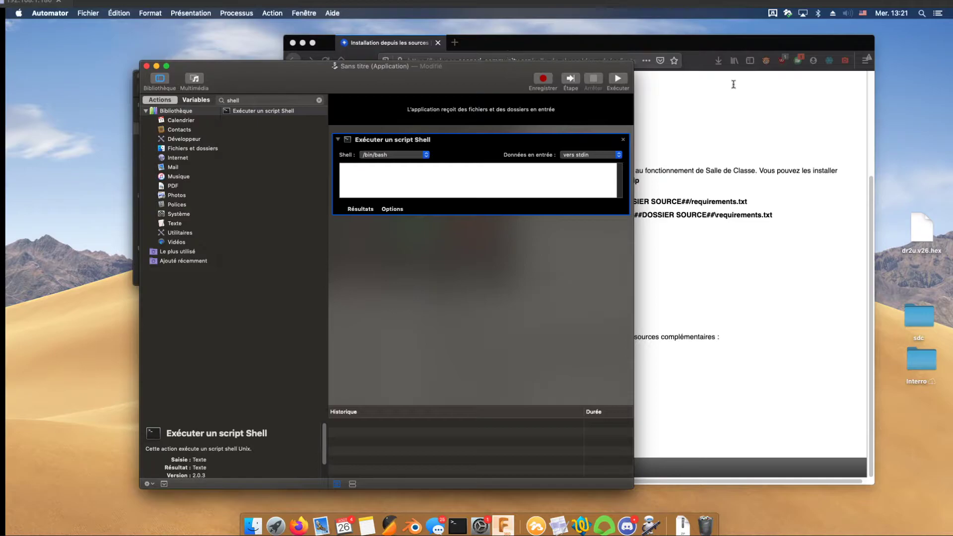
Switch to Firefox and copy the three-line script under "Contenu du script automator"
{"action": "left_click", "coordinate": [754, 270]}
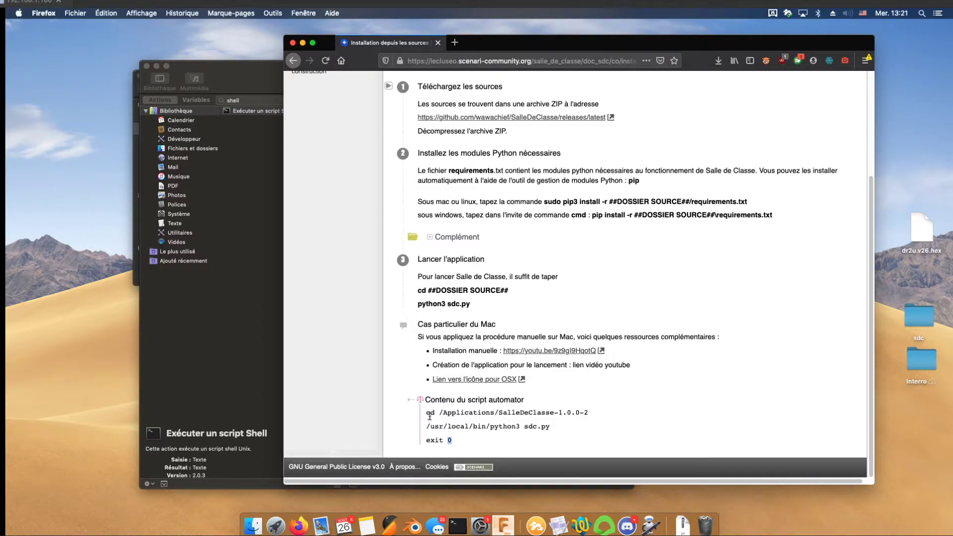
{"action": "left_click_drag", "start_coordinate": [425, 413], "coordinate": [456, 441]}
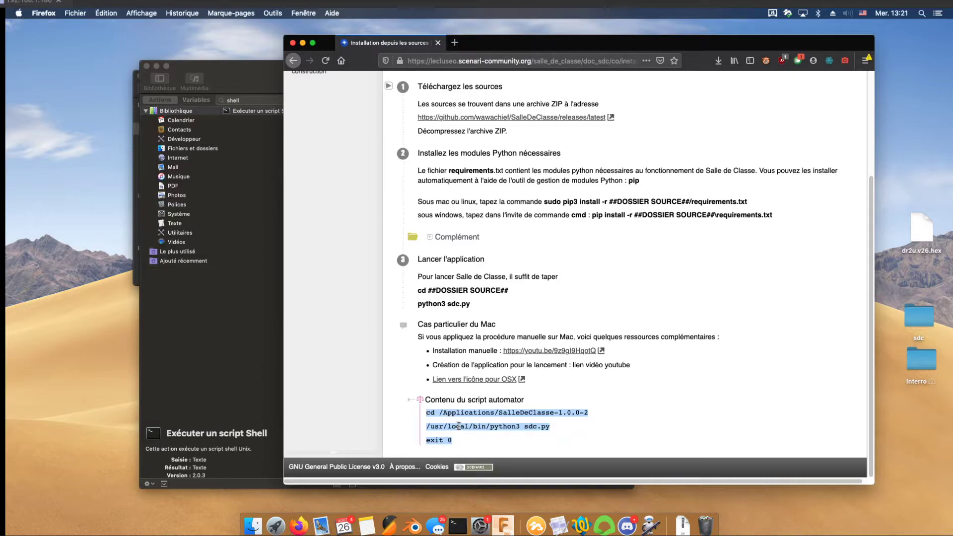
{"action": "right_click", "coordinate": [458, 426]}
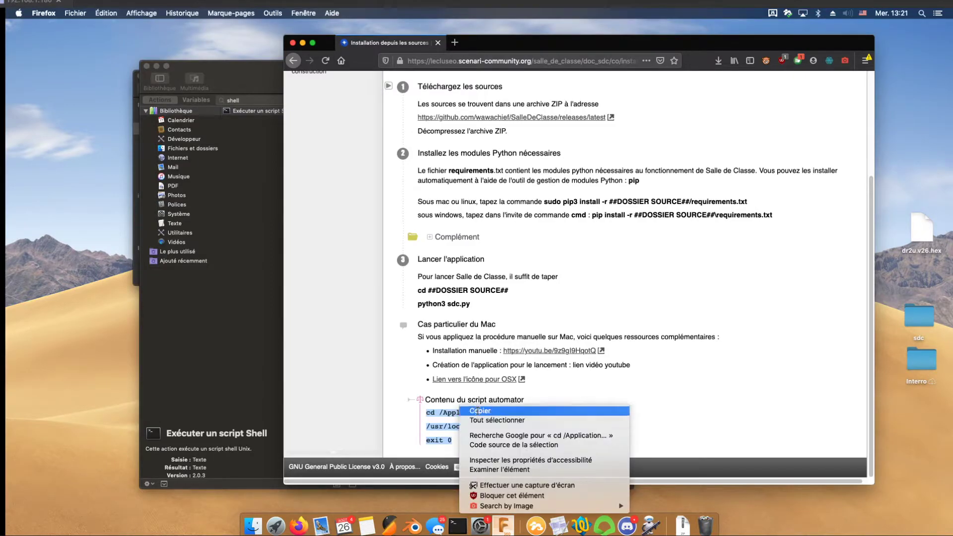
{"action": "left_click", "coordinate": [521, 412]}
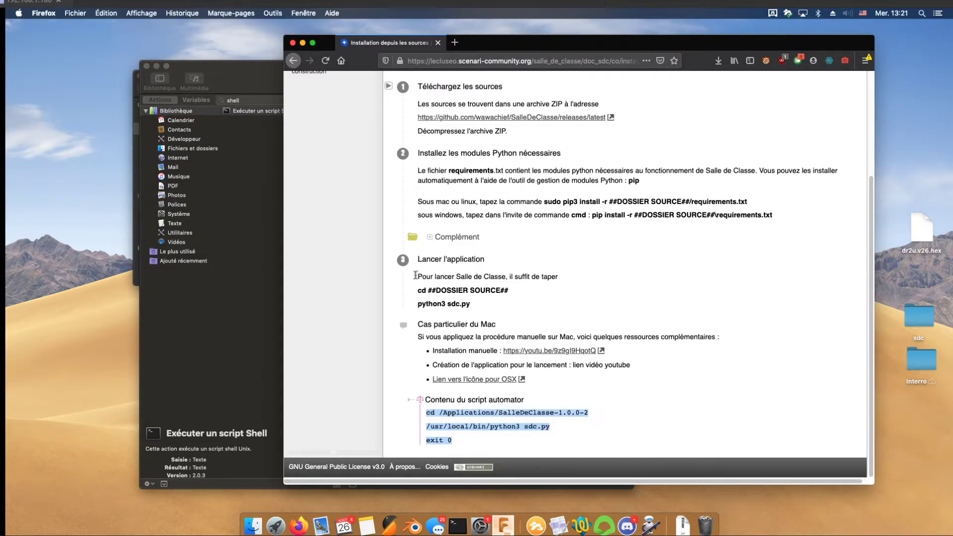
Paste the copied script into Automator's "Exécuter un script Shell" action and remove the blank lines between its commands
{"action": "left_click", "coordinate": [245, 66]}
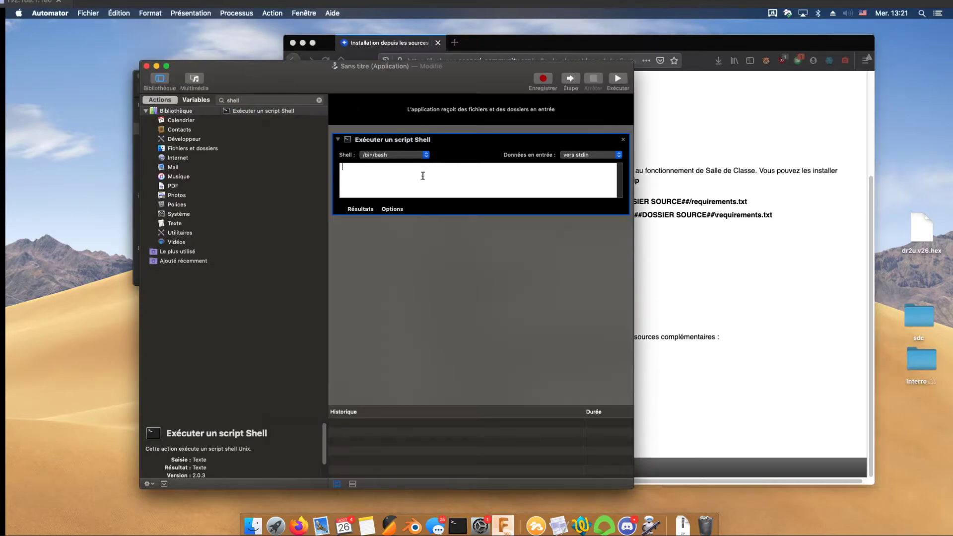
{"action": "right_click", "coordinate": [402, 175]}
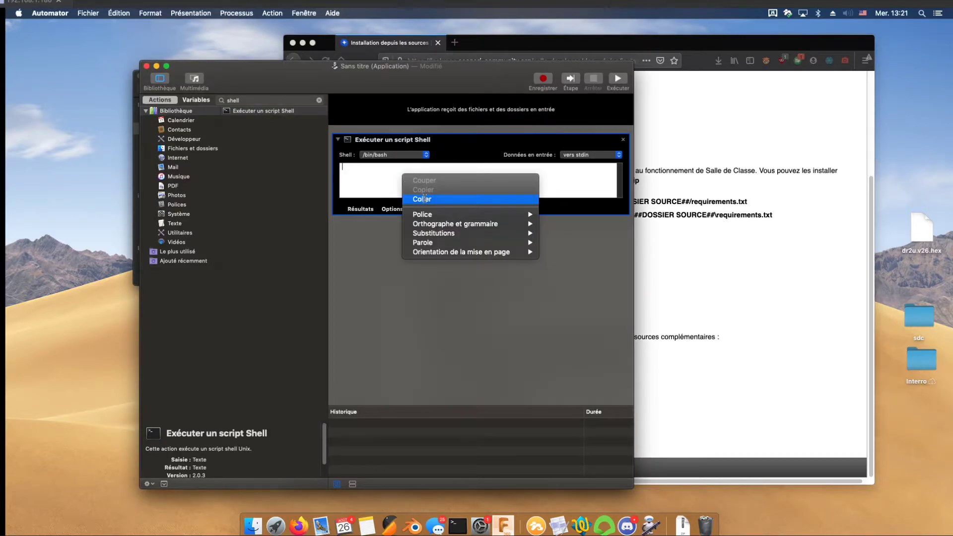
{"action": "left_click", "coordinate": [427, 197]}
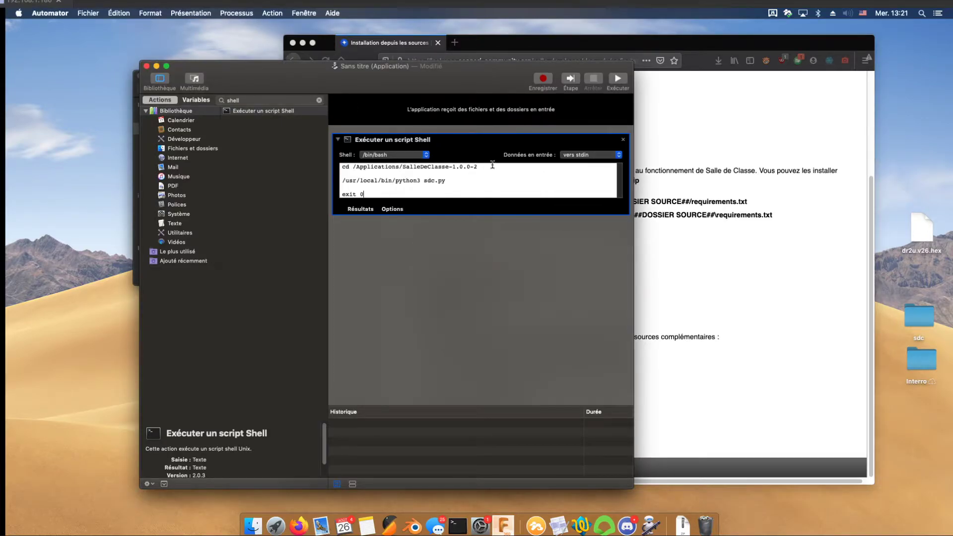
{"action": "left_click", "coordinate": [364, 174]}
{"action": "key", "text": "BackSpace"}
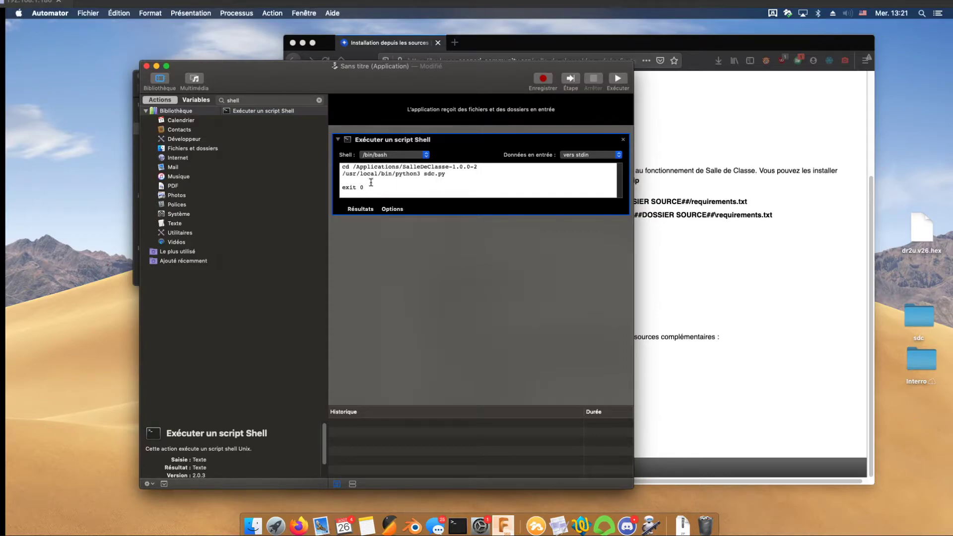
{"action": "key", "text": "BackSpace"}
Examine the script's cd path to the SalleDeClasse-1.0.0-2 folder and the python3 path that runs sdc.py
{"action": "left_click_drag", "start_coordinate": [341, 167], "coordinate": [488, 168]}
{"action": "left_click", "coordinate": [488, 167]}
{"action": "left_click_drag", "start_coordinate": [366, 168], "coordinate": [431, 167]}
{"action": "left_click", "coordinate": [433, 167]}
{"action": "left_click", "coordinate": [448, 167]}
{"action": "left_click", "coordinate": [476, 174]}
{"action": "left_click_drag", "start_coordinate": [340, 175], "coordinate": [414, 169]}
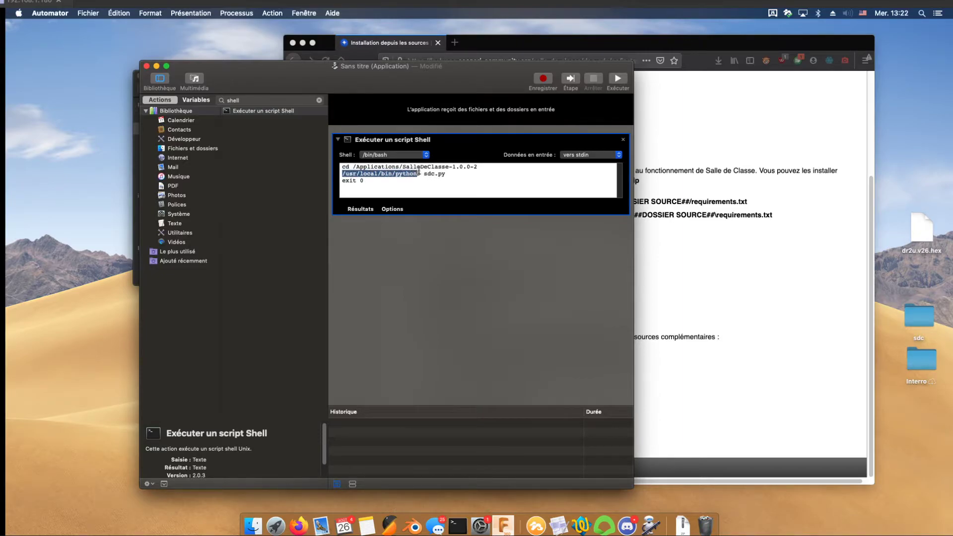
{"action": "left_click", "coordinate": [419, 172]}
{"action": "left_click", "coordinate": [483, 174]}
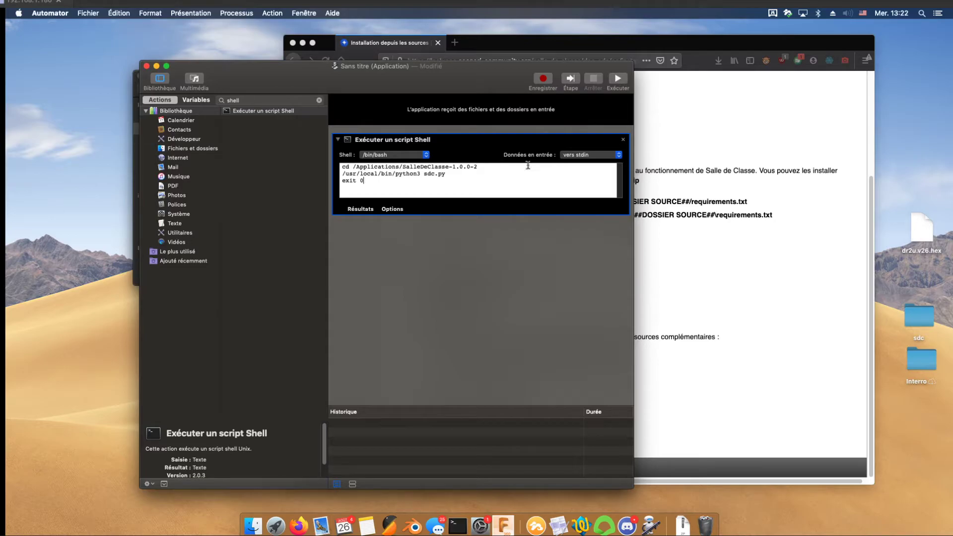
Run the workflow to test the script, and close the Salle de Classe window it launches
{"action": "left_click", "coordinate": [618, 79]}
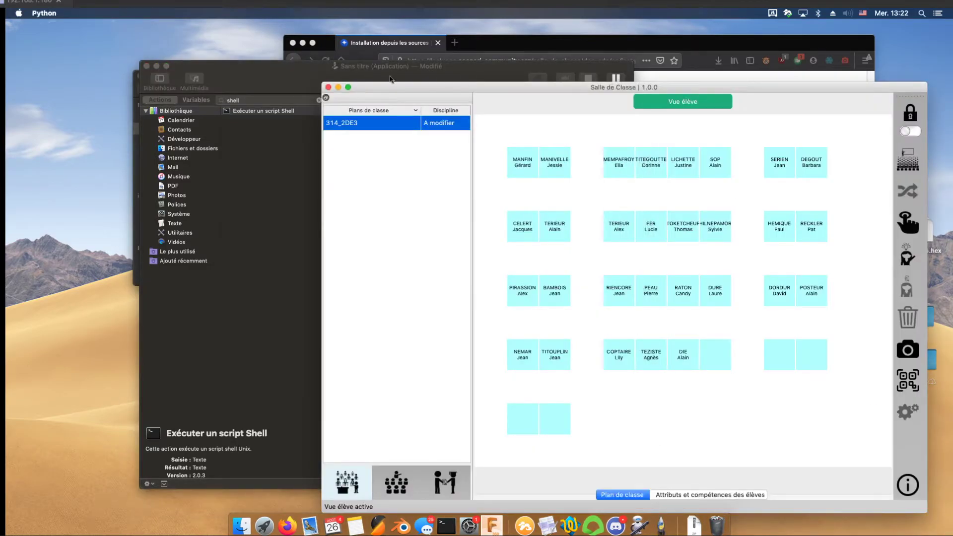
{"action": "left_click", "coordinate": [328, 87]}
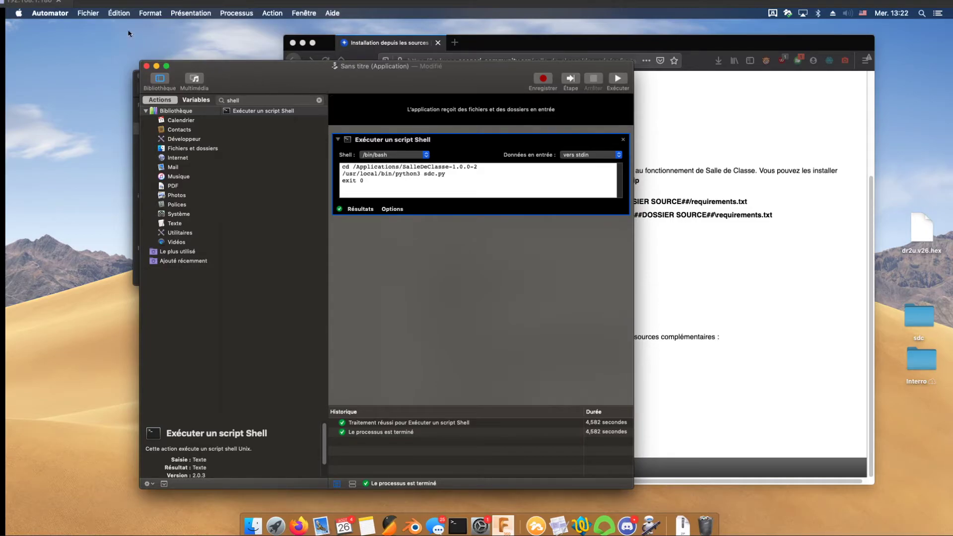
Save the workflow as "Salle de Classe" in the Applications folder with the Application file format, and close the document
{"action": "left_click", "coordinate": [90, 13]}
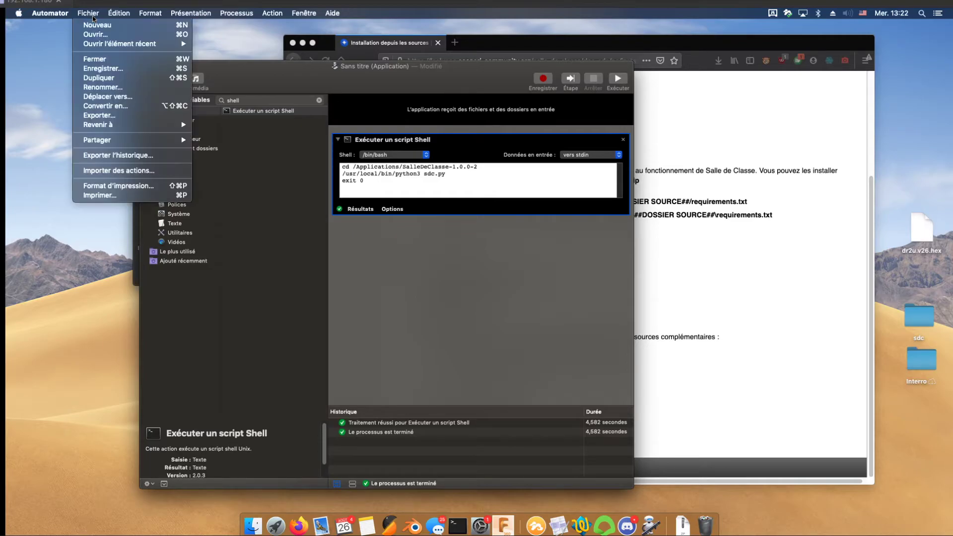
{"action": "left_click", "coordinate": [115, 69]}
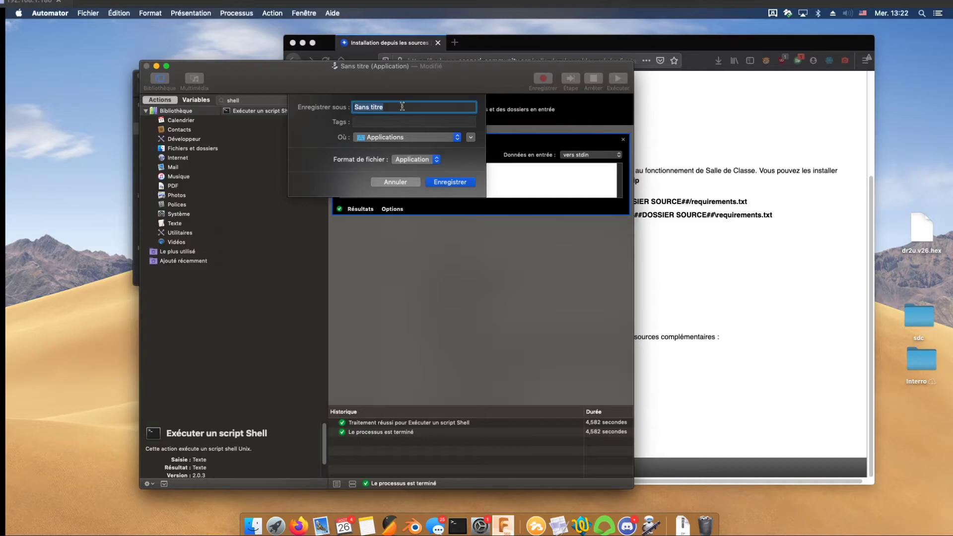
{"action": "type", "text": "Salle de Classe"}
{"action": "left_click", "coordinate": [450, 182]}
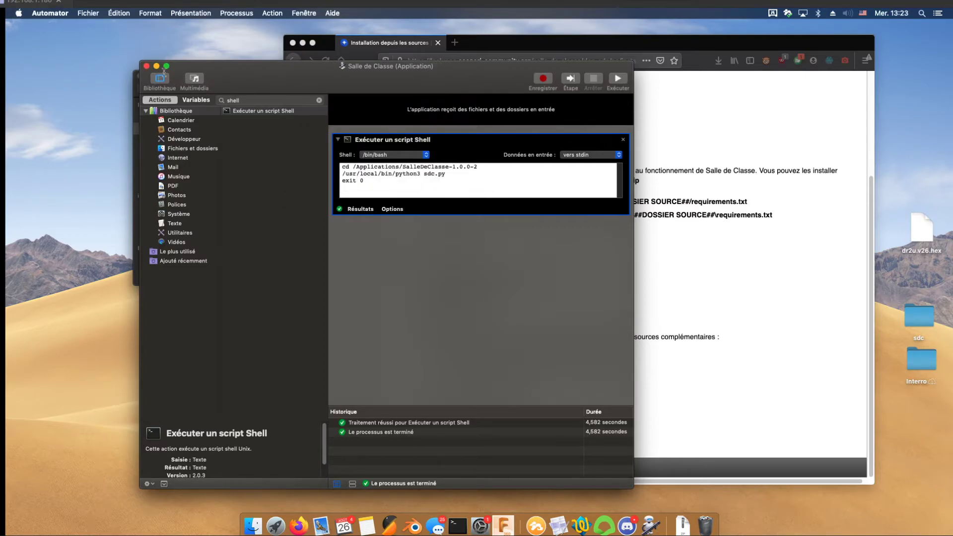
{"action": "left_click", "coordinate": [146, 65]}
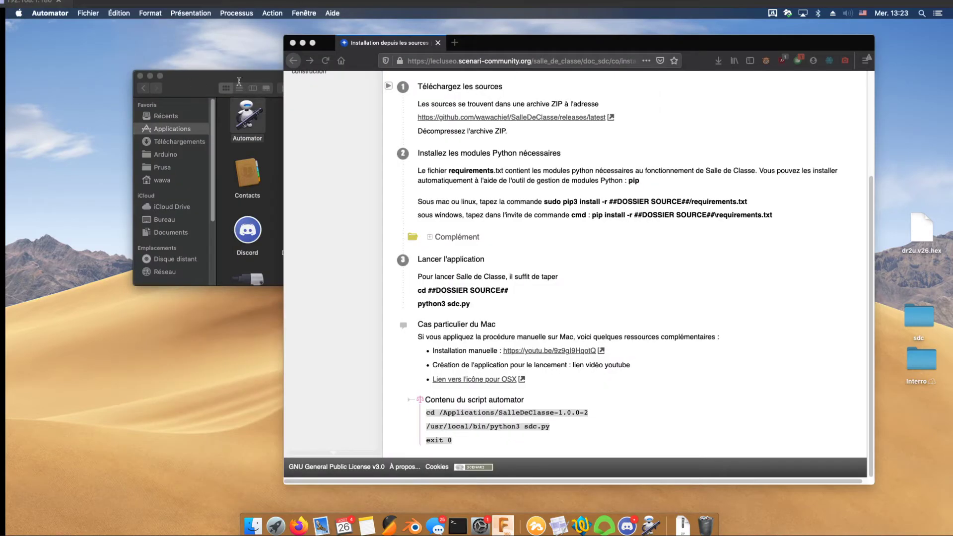
Test the Salle de Classe application by launching it from the Applications folder in Finder, and close its window
{"action": "left_click", "coordinate": [237, 73]}
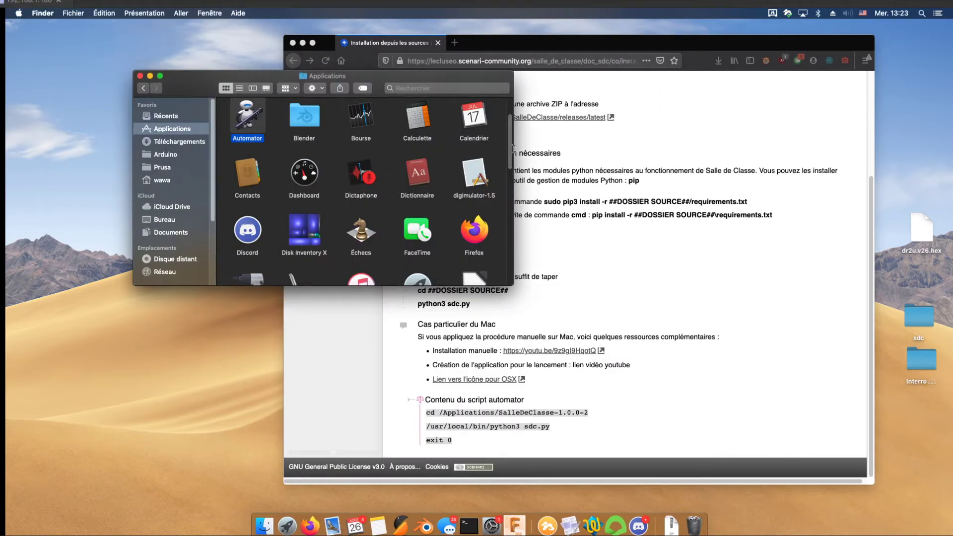
{"action": "scroll", "coordinate": [502, 240], "scroll_direction": "down", "scroll_amount": 10}
{"action": "scroll", "coordinate": [503, 240], "scroll_direction": "down", "scroll_amount": 1}
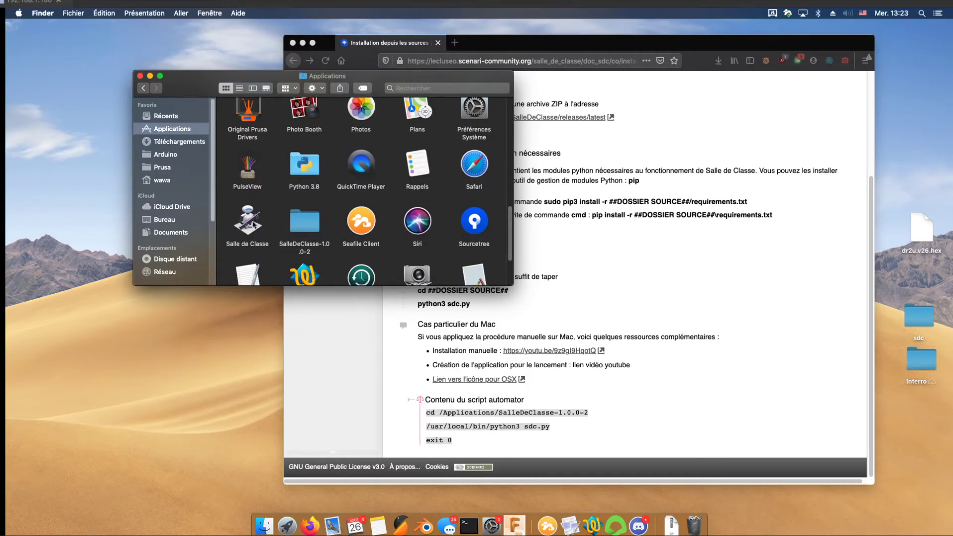
{"action": "left_click", "coordinate": [253, 224]}
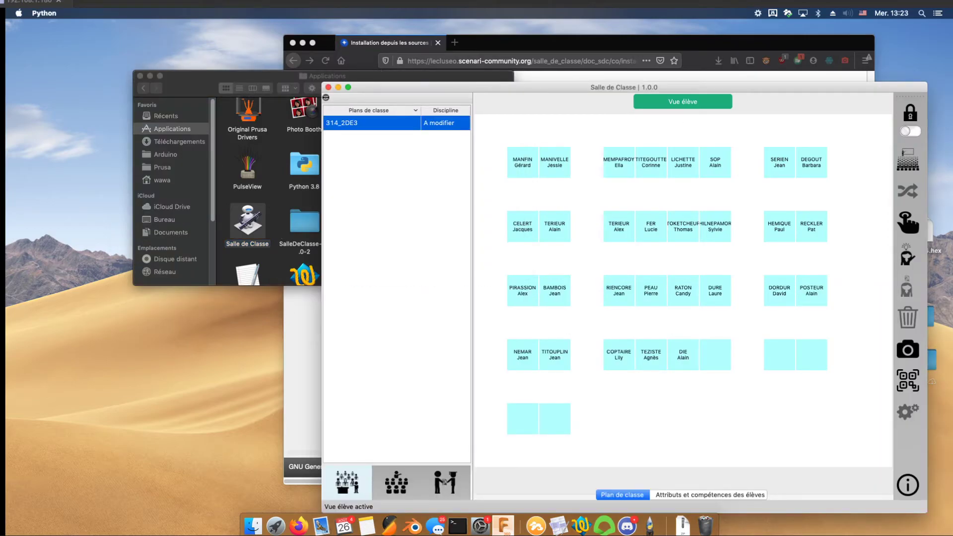
{"action": "left_click", "coordinate": [328, 87]}
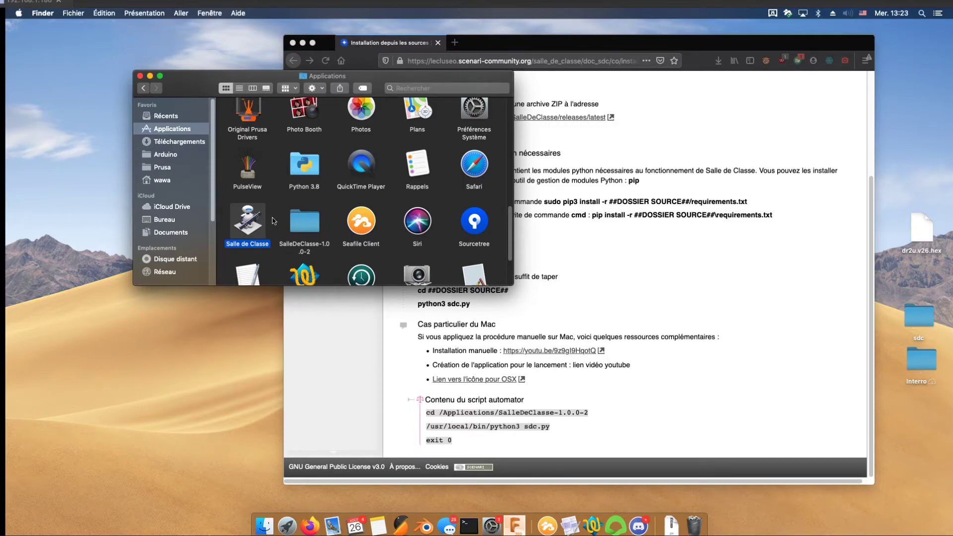
Return to the Firefox installation page and open the "Lien vers l'icône pour OSX" link
{"action": "left_click", "coordinate": [660, 367]}
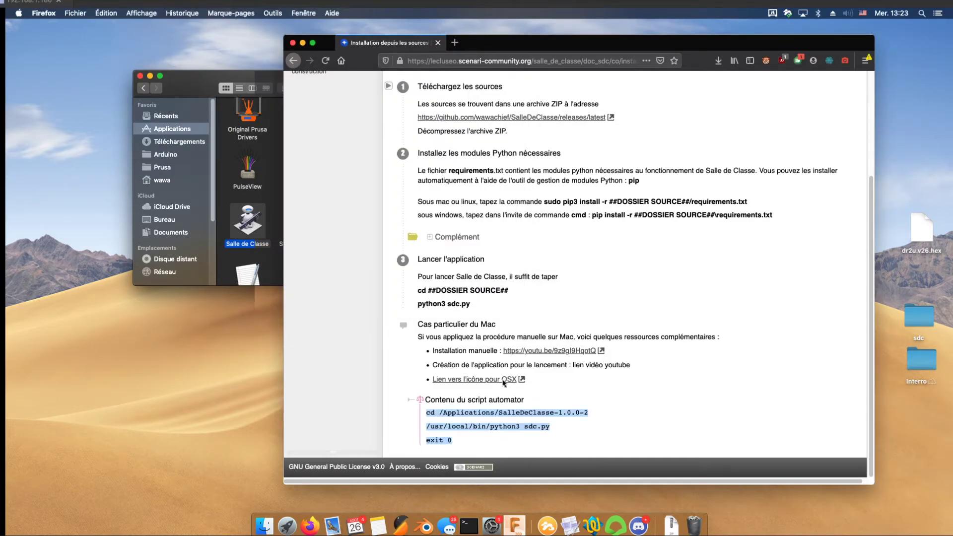
{"action": "left_click", "coordinate": [595, 378]}
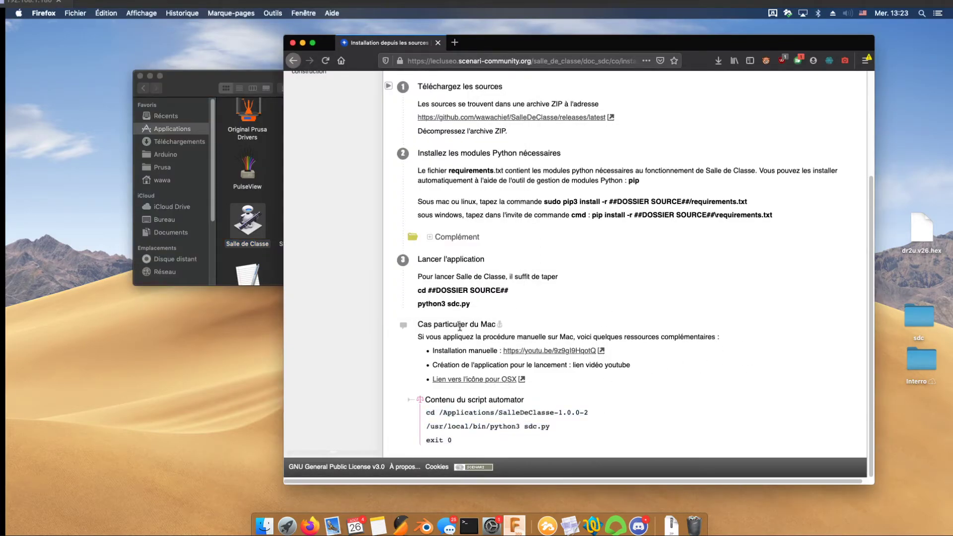
{"action": "left_click", "coordinate": [469, 380]}
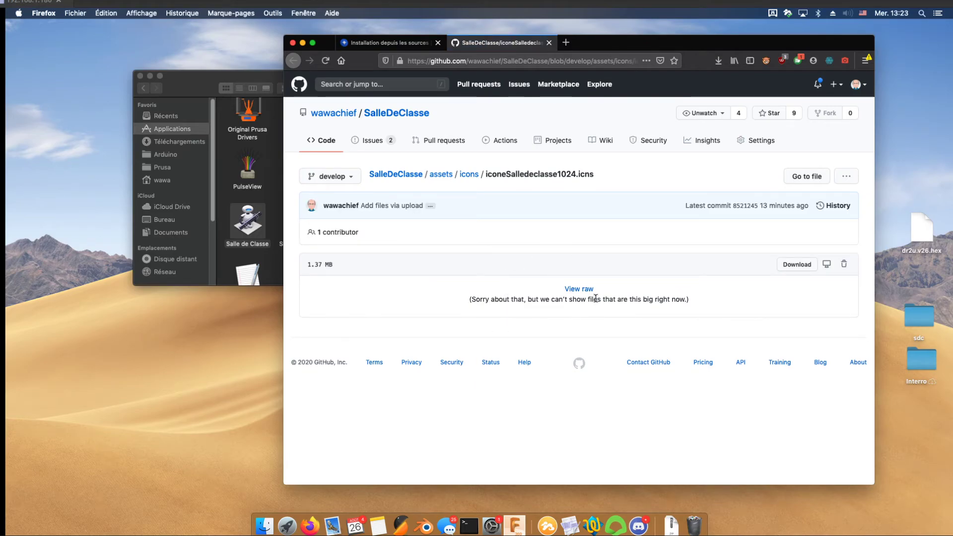
Download iconeSalledeclasse1024.icns from the GitHub page and save it in the Téléchargements folder
{"action": "left_click", "coordinate": [795, 265]}
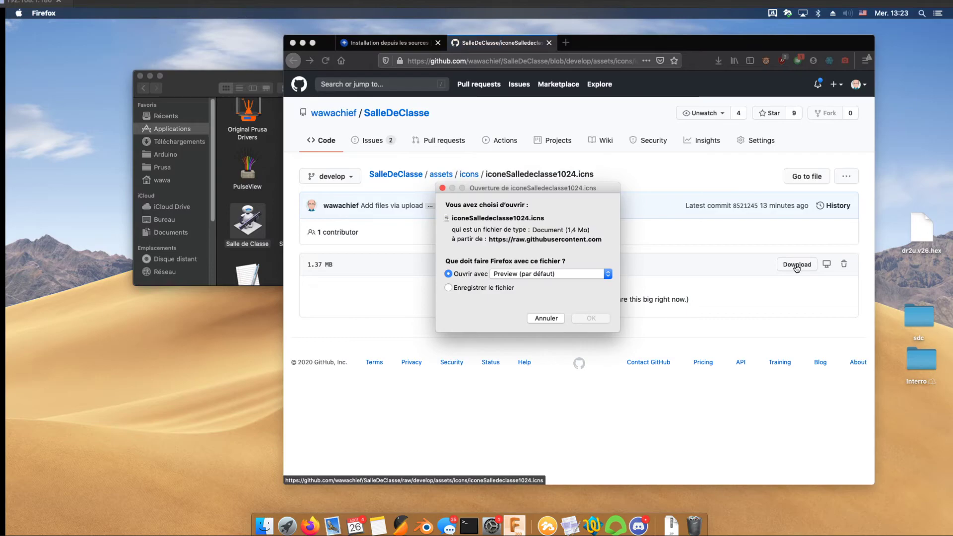
{"action": "left_click", "coordinate": [448, 288]}
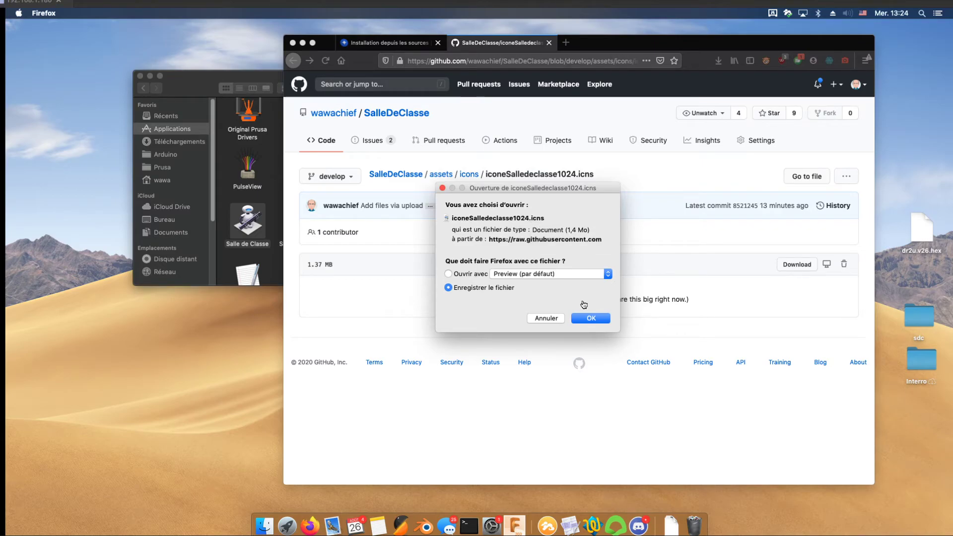
{"action": "left_click", "coordinate": [593, 320]}
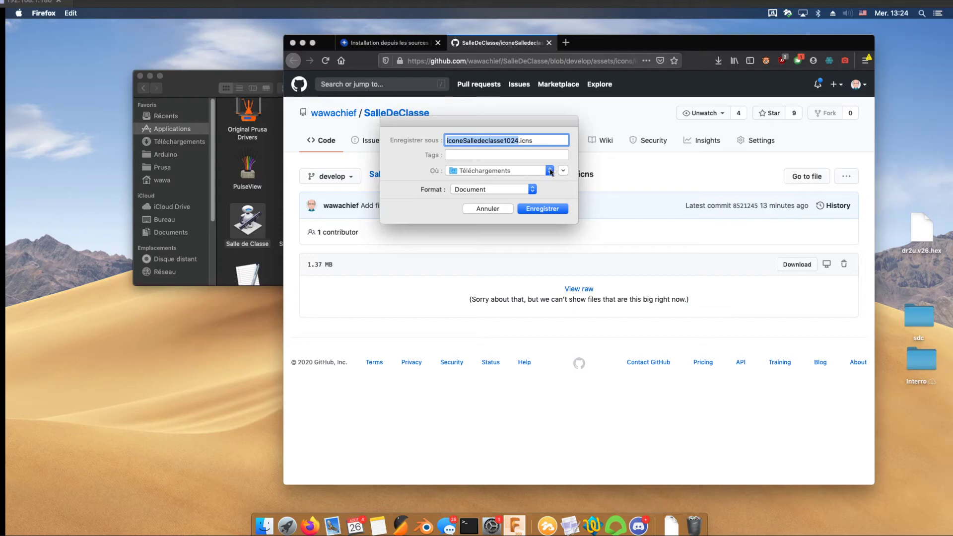
{"action": "left_click", "coordinate": [550, 171]}
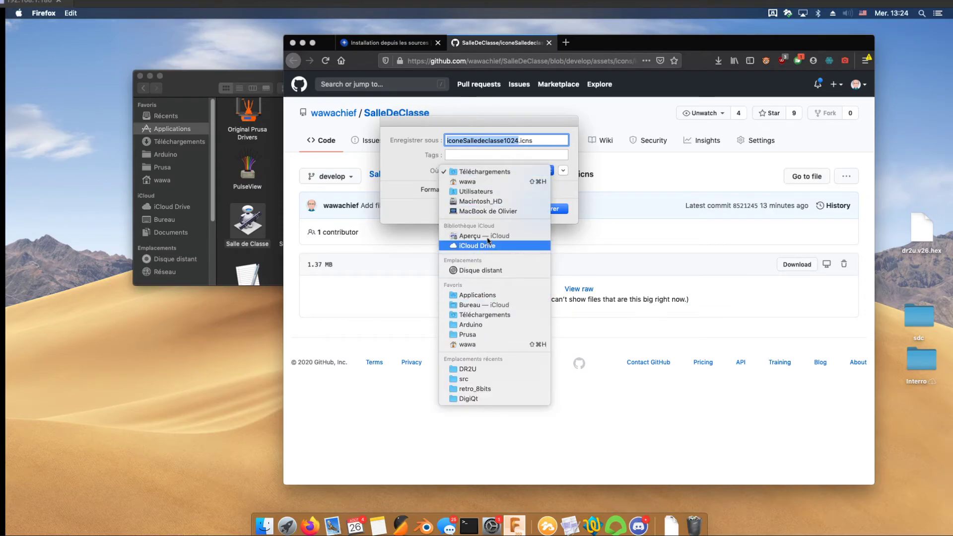
{"action": "left_click", "coordinate": [492, 171]}
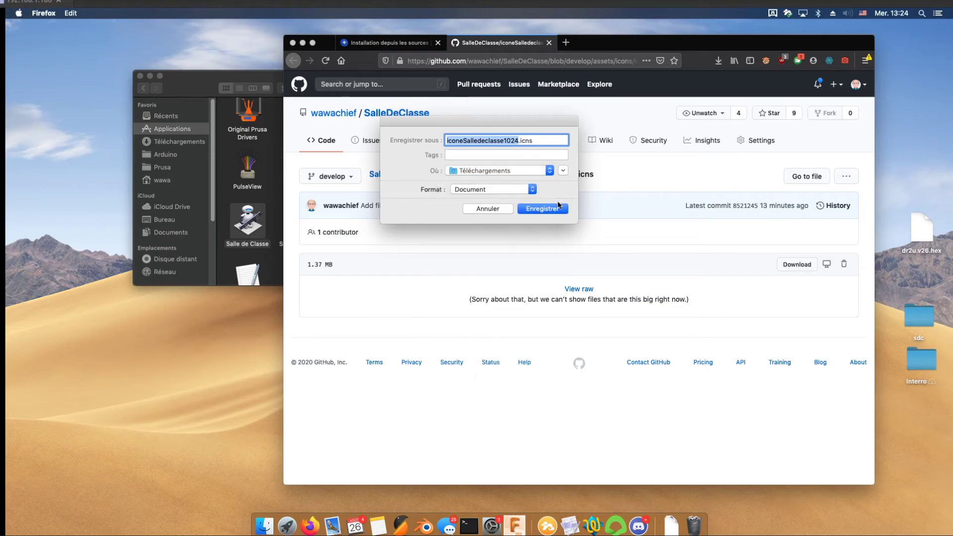
{"action": "left_click", "coordinate": [558, 209]}
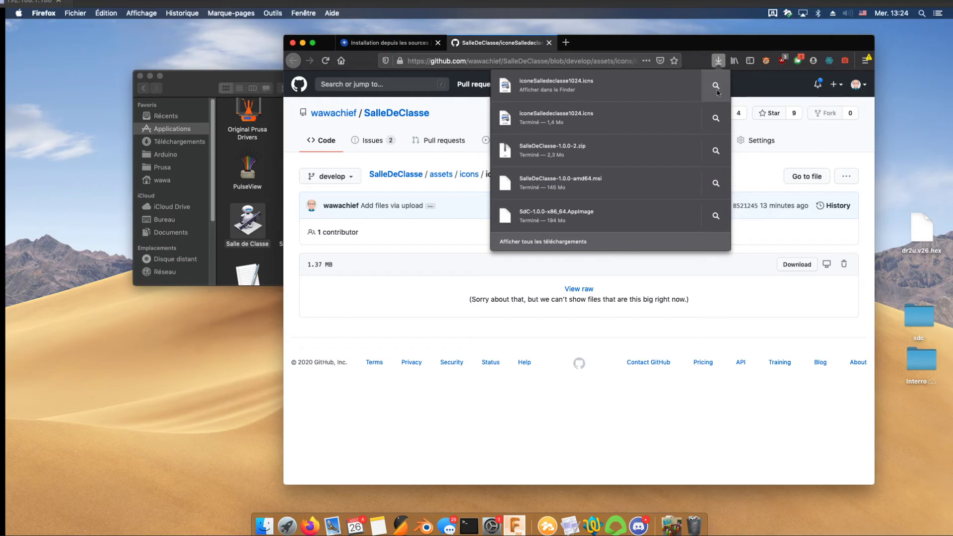
Show the downloaded icon file in Finder and use it to replace the Salle de Classe application's icon in its information window
{"action": "left_click", "coordinate": [716, 87]}
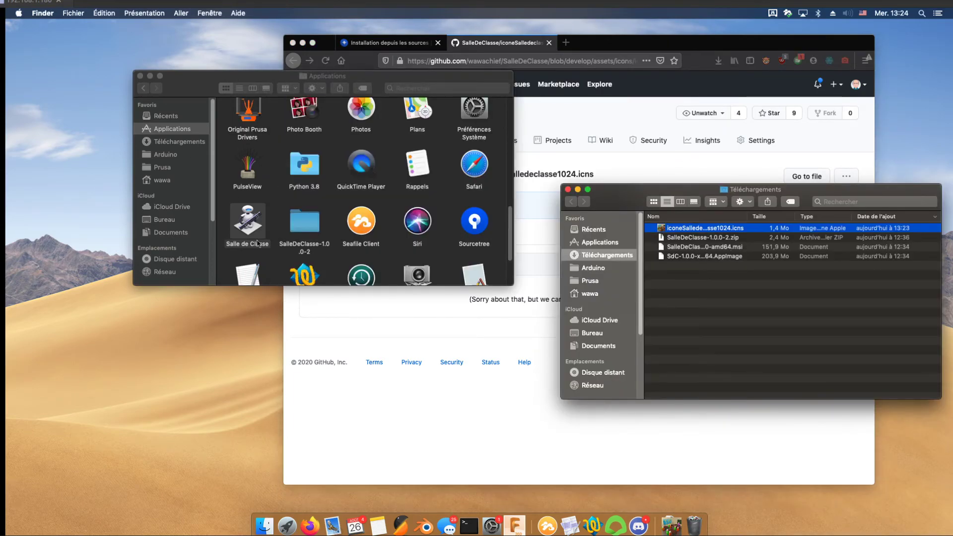
{"action": "right_click", "coordinate": [251, 224]}
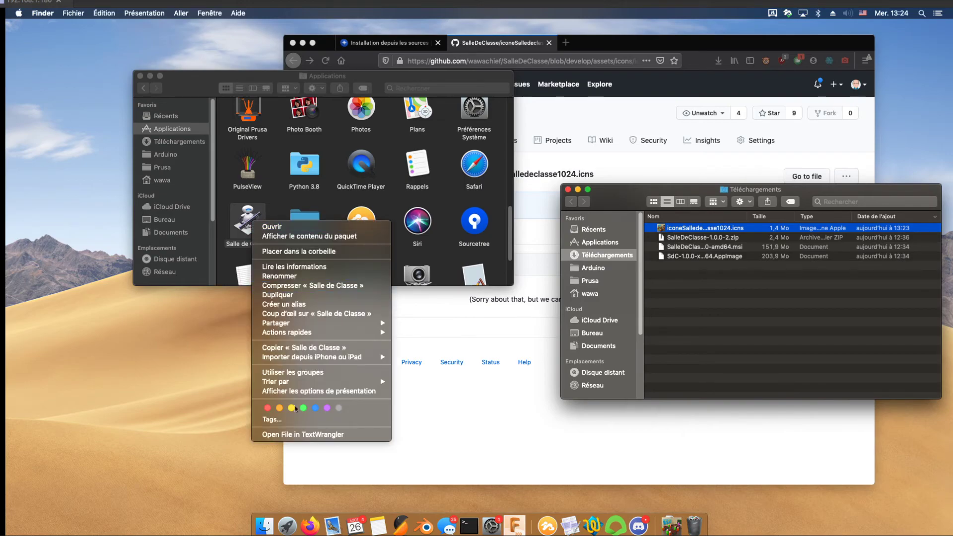
{"action": "left_click", "coordinate": [314, 267]}
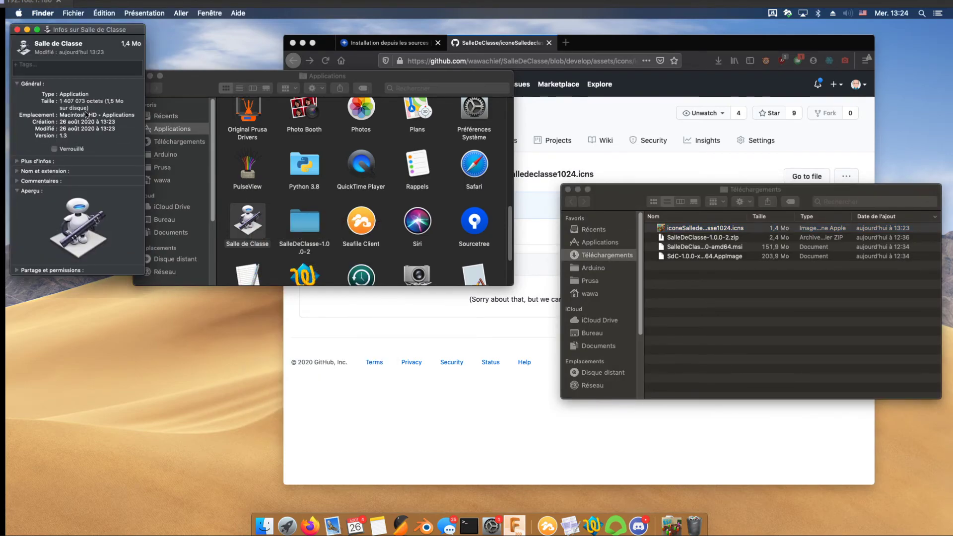
{"action": "left_click_drag", "start_coordinate": [117, 36], "coordinate": [510, 201]}
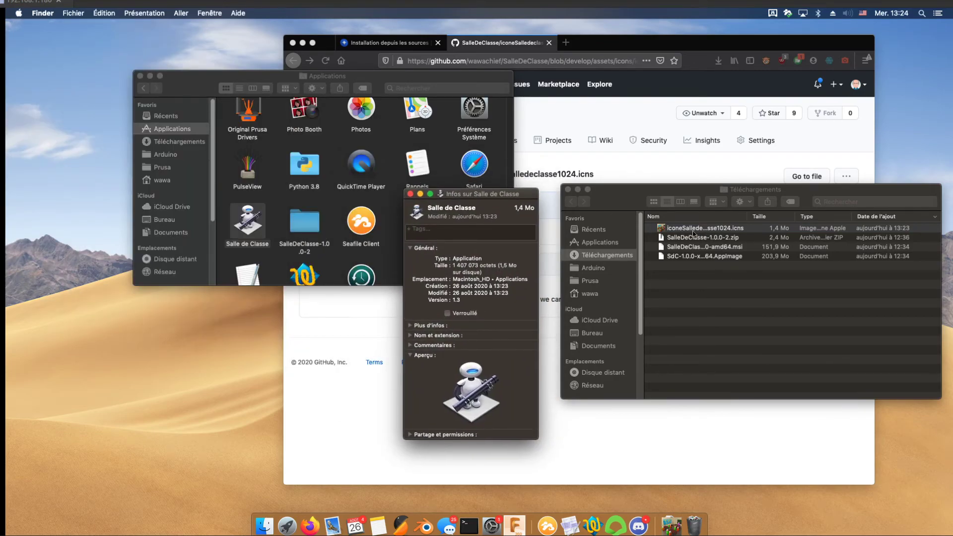
{"action": "left_click_drag", "start_coordinate": [684, 230], "coordinate": [419, 217]}
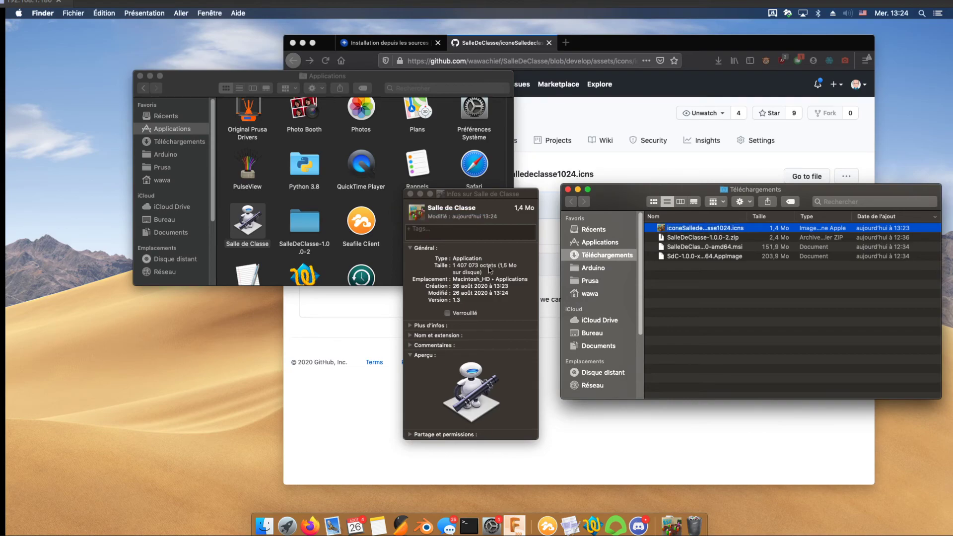
{"action": "left_click", "coordinate": [410, 194]}
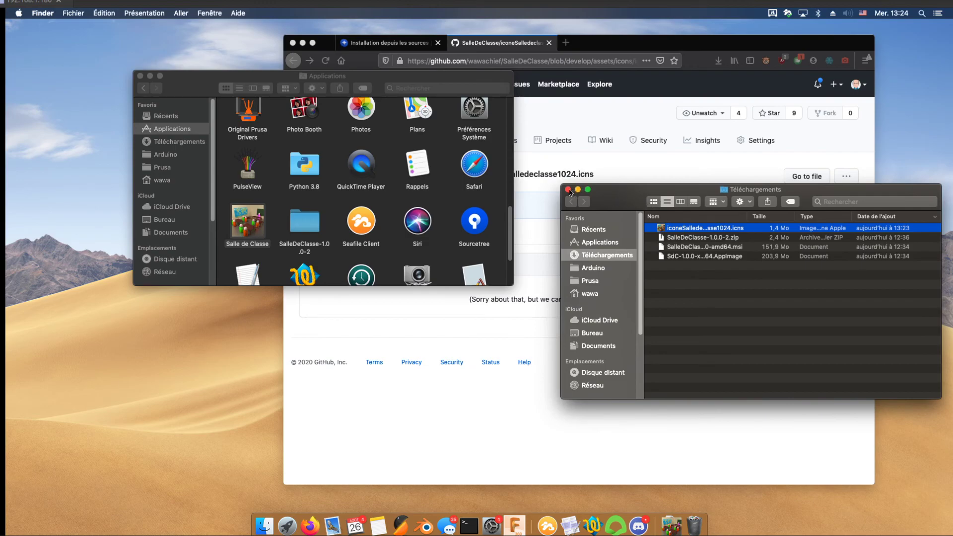
Add the Salle de Classe application from the Applications folder to the Dock, beside the Blender icon, and close the Finder window
{"action": "left_click", "coordinate": [279, 280]}
{"action": "left_click", "coordinate": [247, 223]}
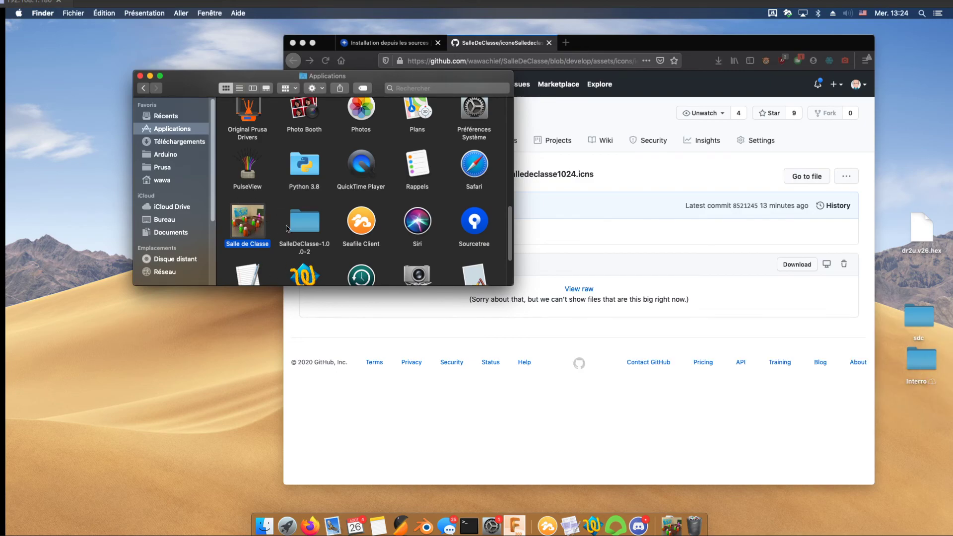
{"action": "left_click_drag", "start_coordinate": [251, 219], "coordinate": [411, 521]}
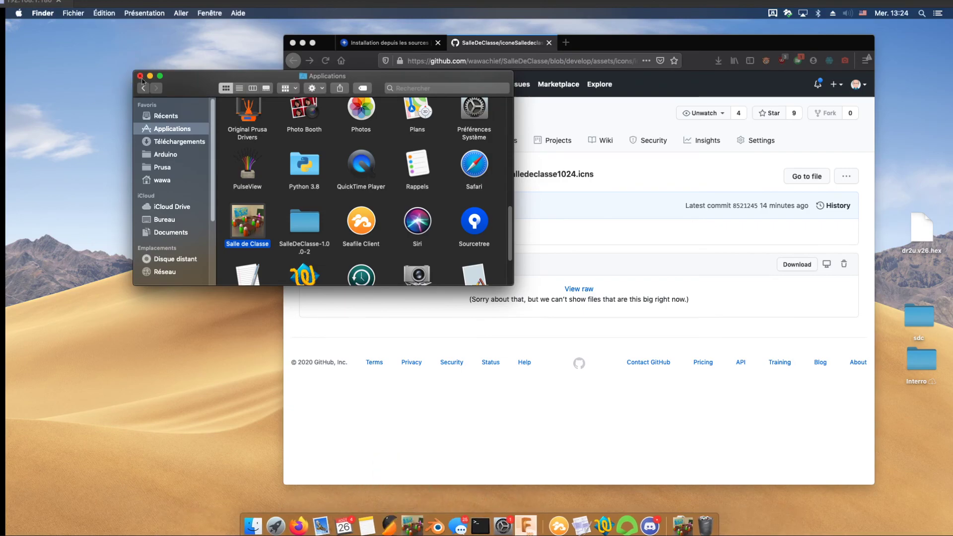
{"action": "left_click", "coordinate": [141, 77]}
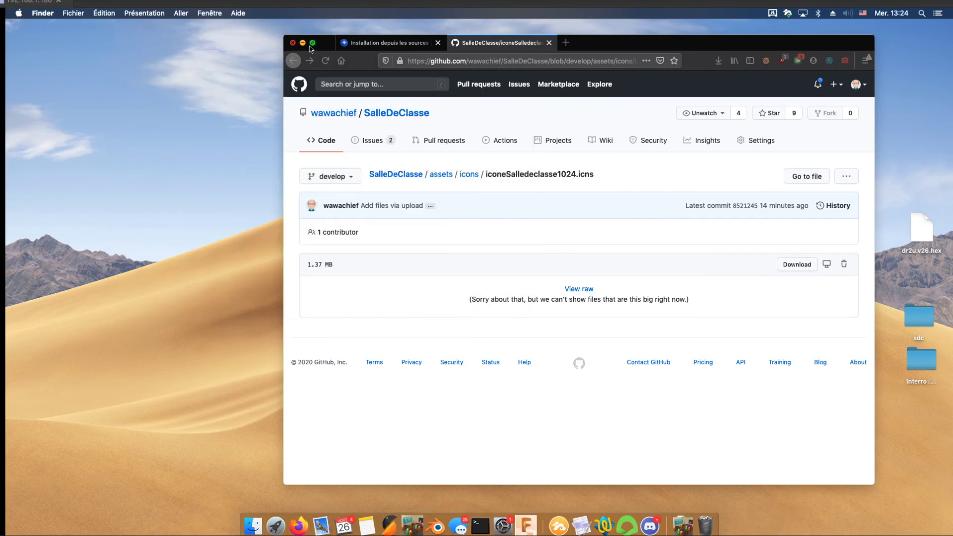
Clear the browser window from the desktop, test launching Salle de Classe from the Dock, and close its window
{"action": "key", "text": "super+alt+h"}
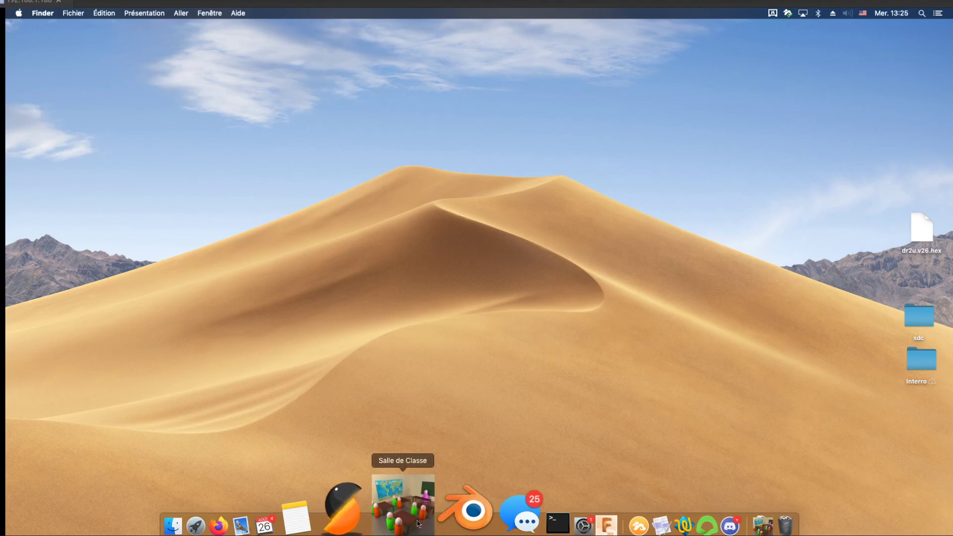
{"action": "left_click", "coordinate": [414, 506]}
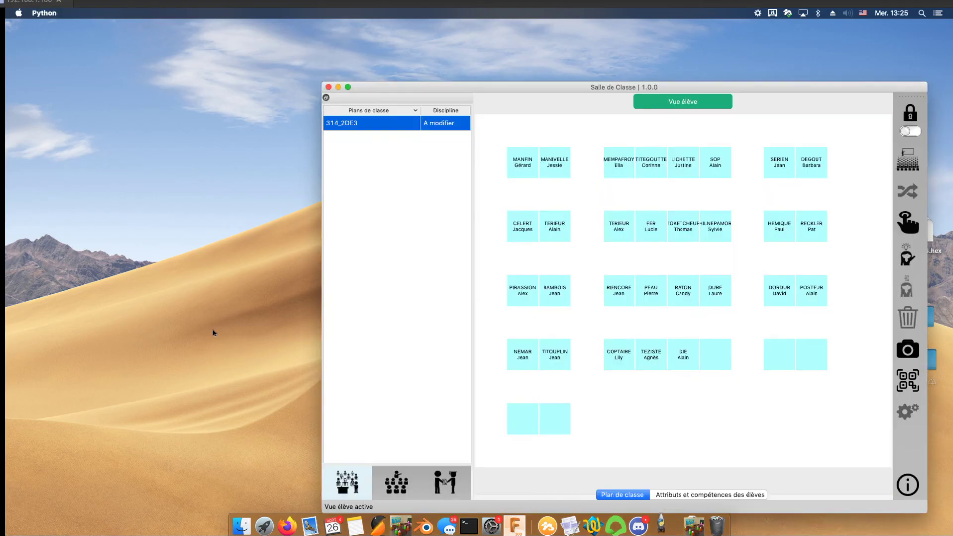
{"action": "left_click", "coordinate": [326, 86]}
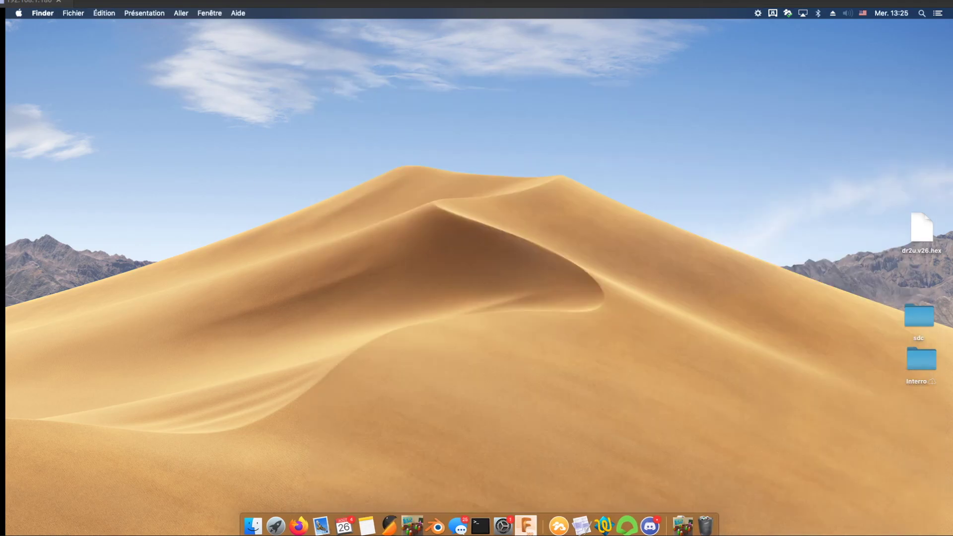